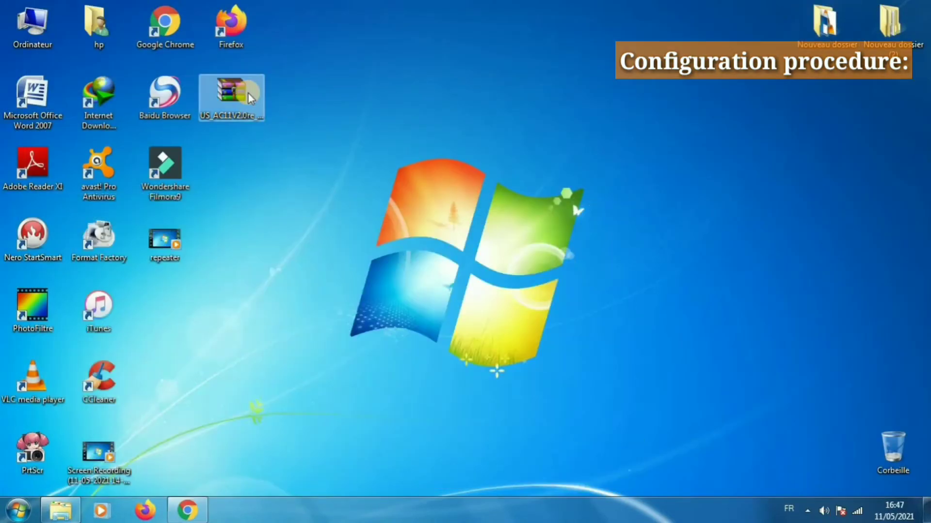
Extract the AC11 firmware zip to folder US_AC11V2.0re_V02.03.01.122_multi_TDE01 and open its Firmware Upgrade Note.
{"action": "right_click", "coordinate": [248, 92]}
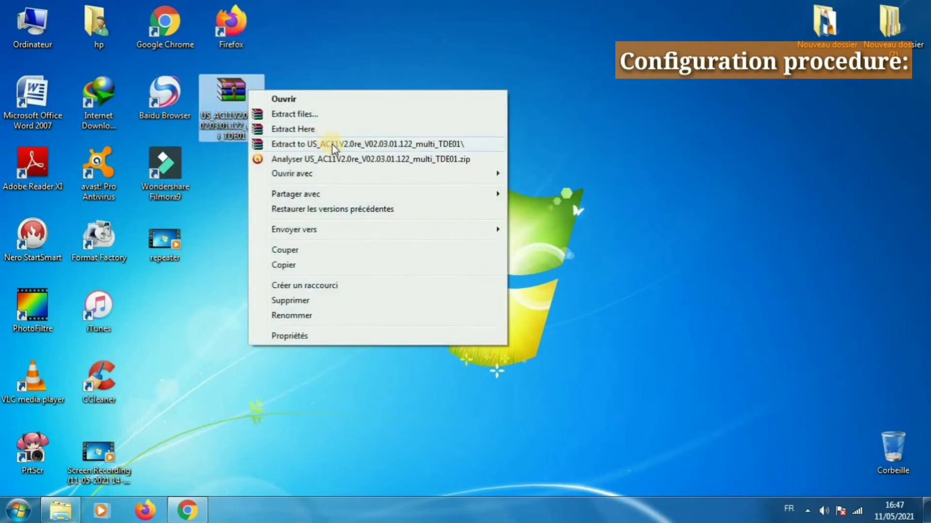
{"action": "left_click", "coordinate": [332, 145]}
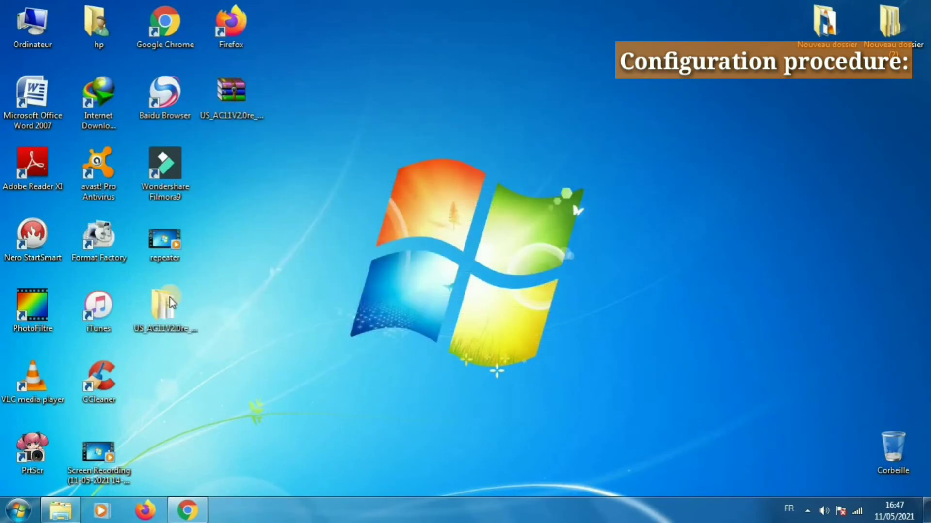
{"action": "double_click", "coordinate": [160, 307]}
{"action": "double_click", "coordinate": [334, 167]}
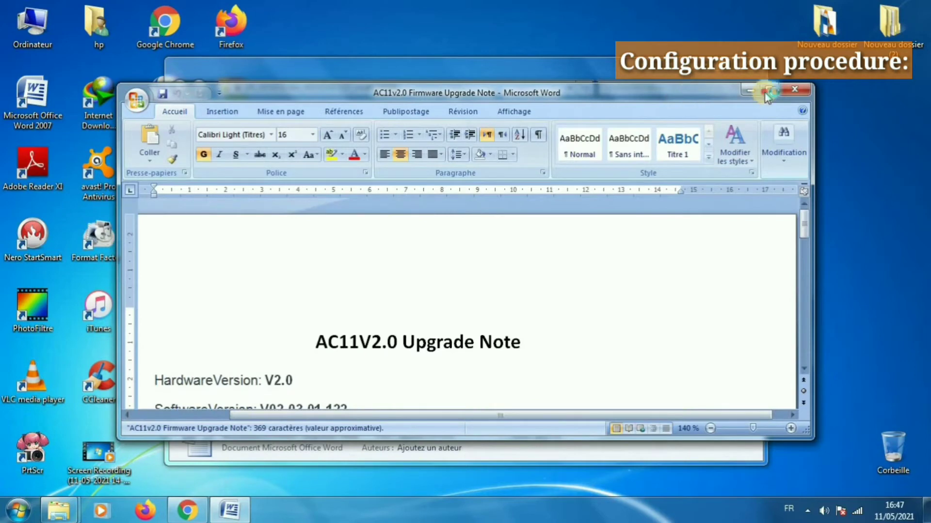
Read the maximized AC11v2.0 upgrade note, marking the reset-after-upgrade instruction and software version V02.03.01.122.
{"action": "left_click", "coordinate": [769, 89]}
{"action": "scroll", "coordinate": [325, 359], "scroll_direction": "down", "scroll_amount": 5}
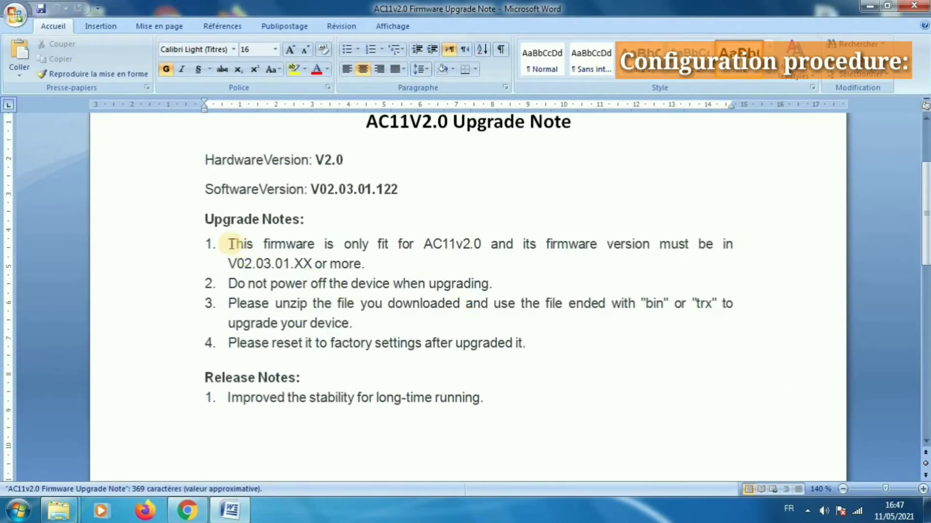
{"action": "left_click_drag", "start_coordinate": [228, 244], "coordinate": [383, 271]}
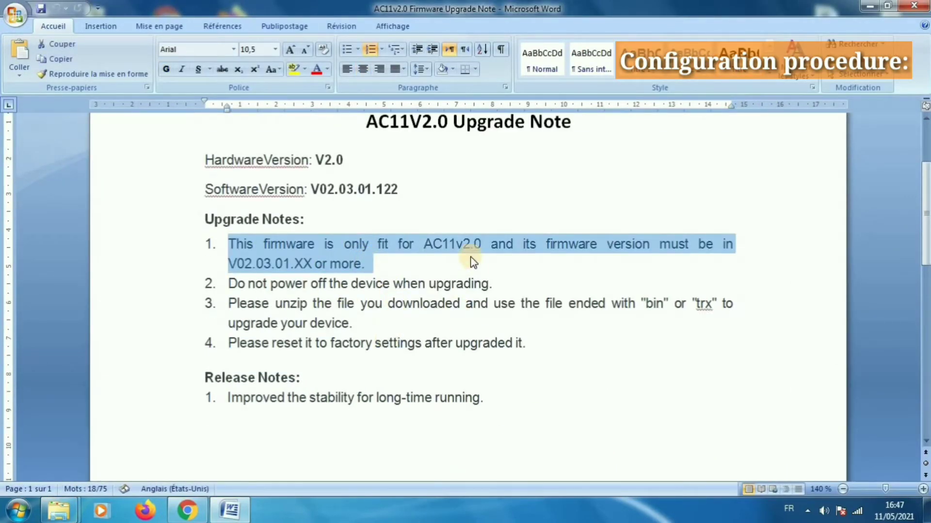
{"action": "left_click", "coordinate": [484, 256]}
{"action": "double_click", "coordinate": [461, 244]}
{"action": "left_click_drag", "start_coordinate": [425, 343], "coordinate": [529, 345]}
{"action": "left_click", "coordinate": [495, 374]}
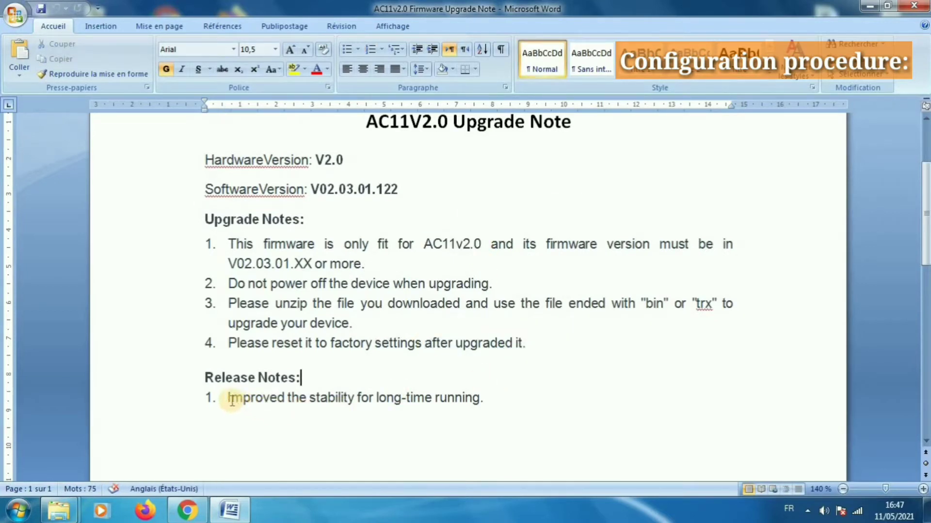
{"action": "left_click_drag", "start_coordinate": [232, 400], "coordinate": [536, 409]}
{"action": "left_click", "coordinate": [536, 409]}
{"action": "scroll", "coordinate": [436, 334], "scroll_direction": "up", "scroll_amount": 3}
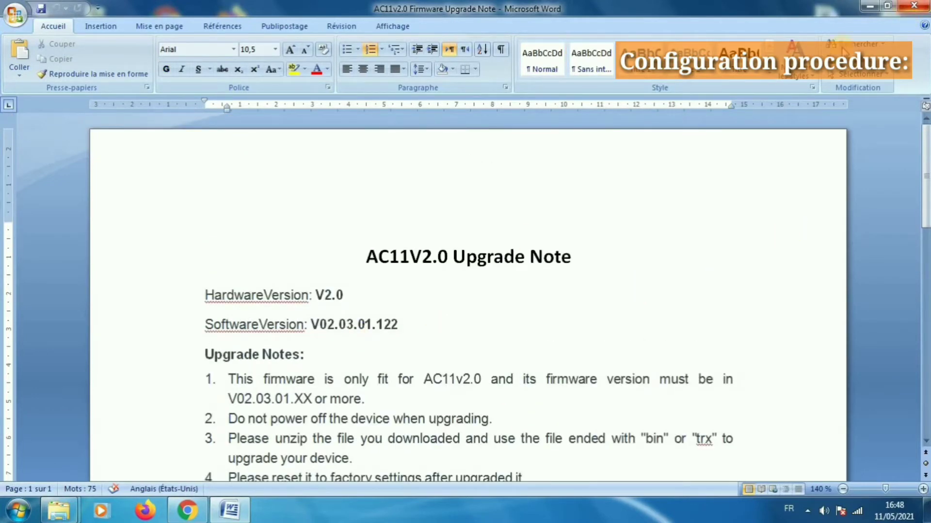
{"action": "left_click_drag", "start_coordinate": [311, 325], "coordinate": [413, 322]}
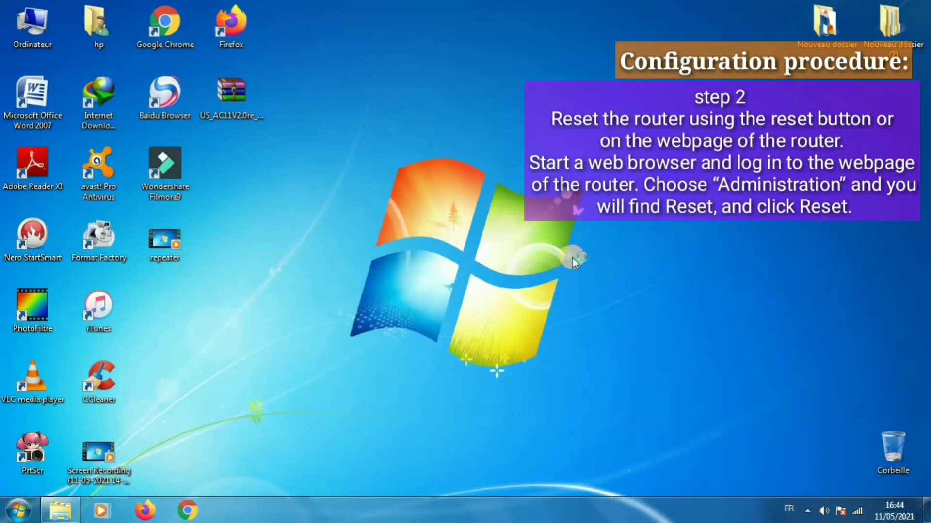
Refresh the desktop, then relaunch Google Chrome maximized.
{"action": "right_click", "coordinate": [428, 189]}
{"action": "left_click", "coordinate": [478, 229]}
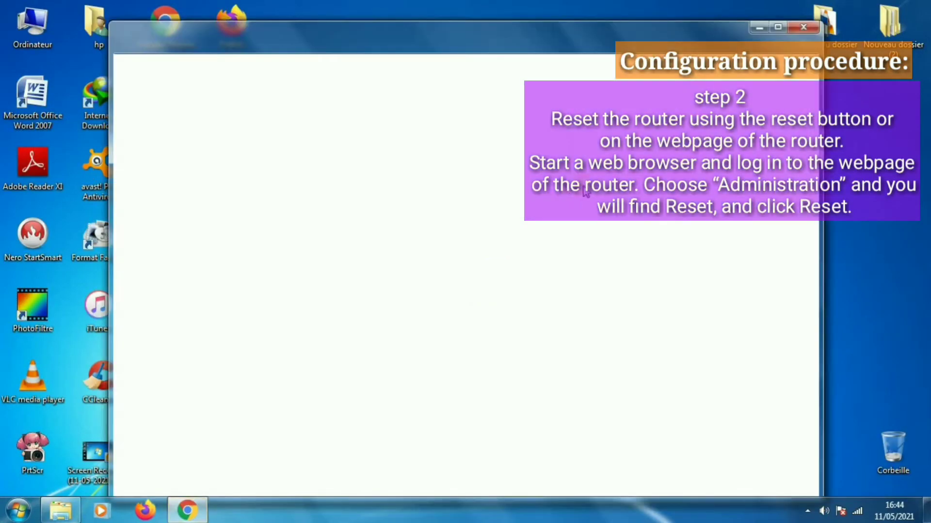
{"action": "left_click", "coordinate": [795, 26]}
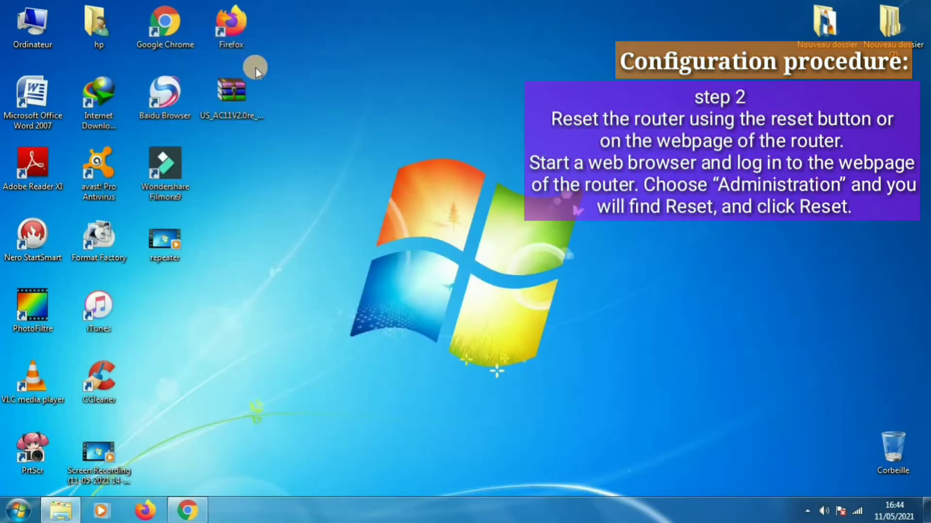
{"action": "left_click", "coordinate": [164, 27]}
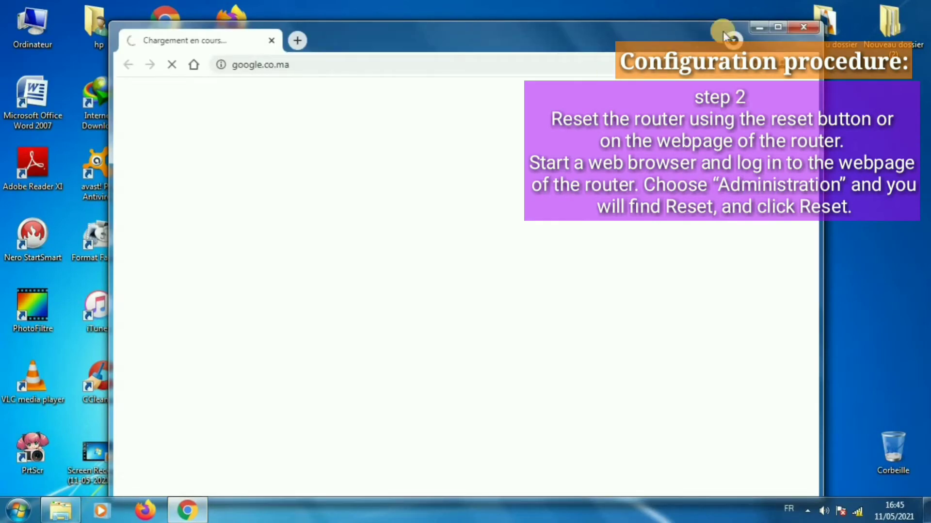
{"action": "left_click", "coordinate": [781, 28]}
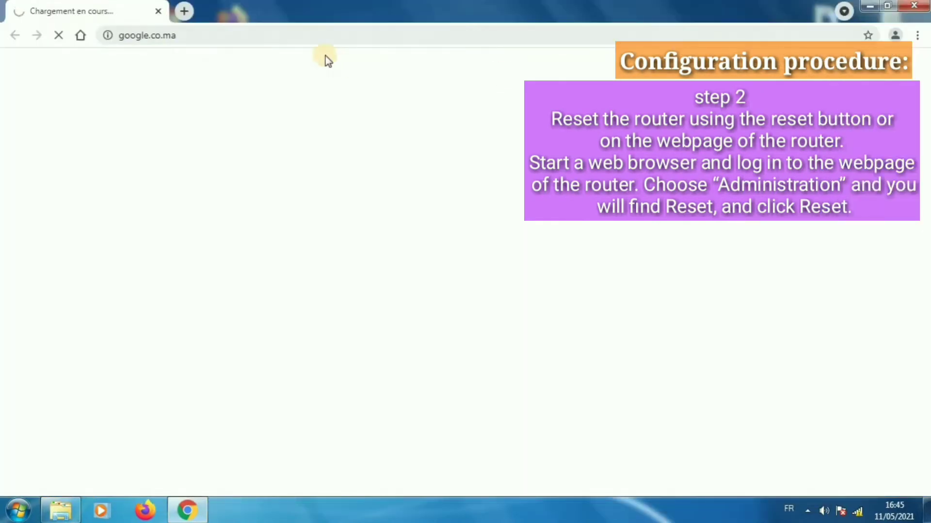
Go to tendawifi.com and log in with the router password to reach the Status page.
{"action": "left_click", "coordinate": [270, 37]}
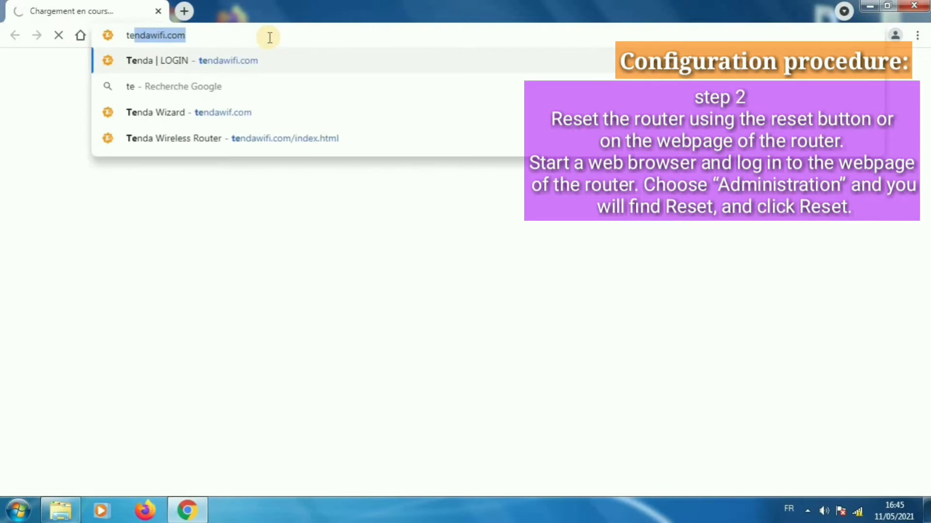
{"action": "key", "text": "Right"}
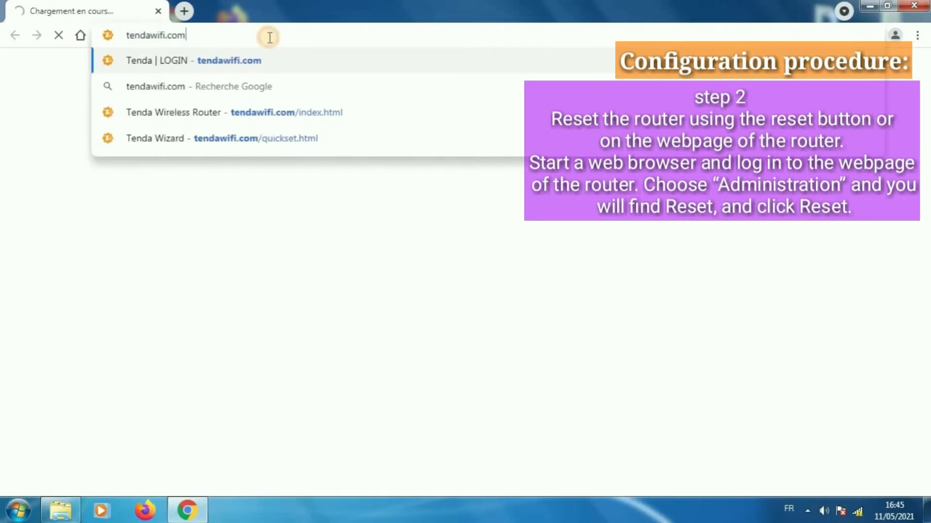
{"action": "key", "text": "Return"}
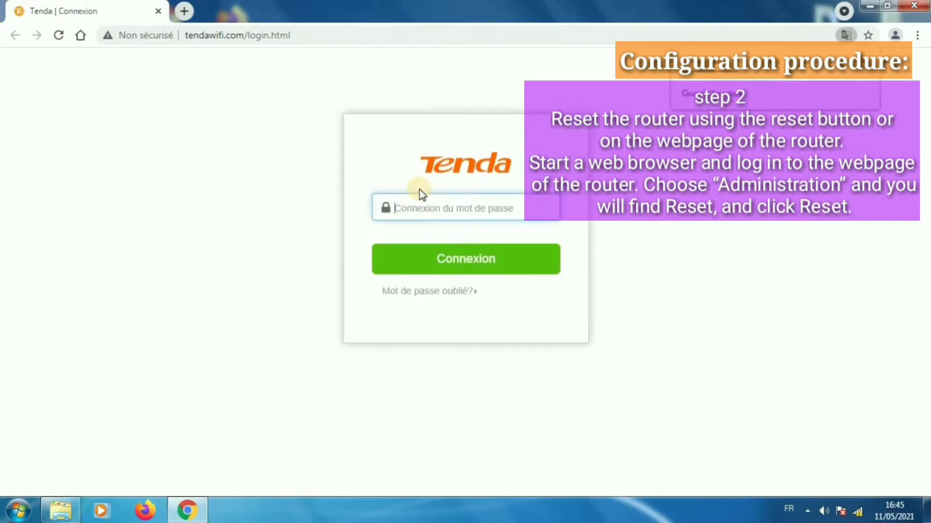
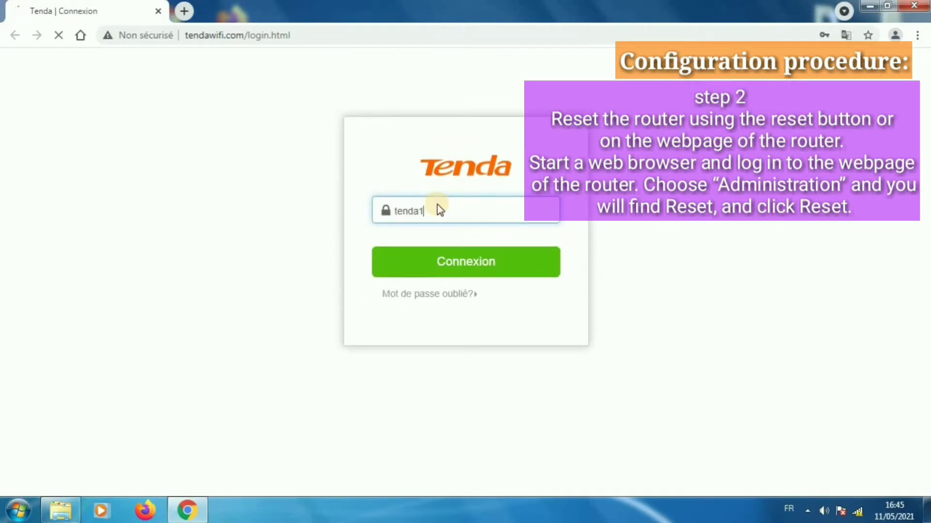
{"action": "key", "text": "Return"}
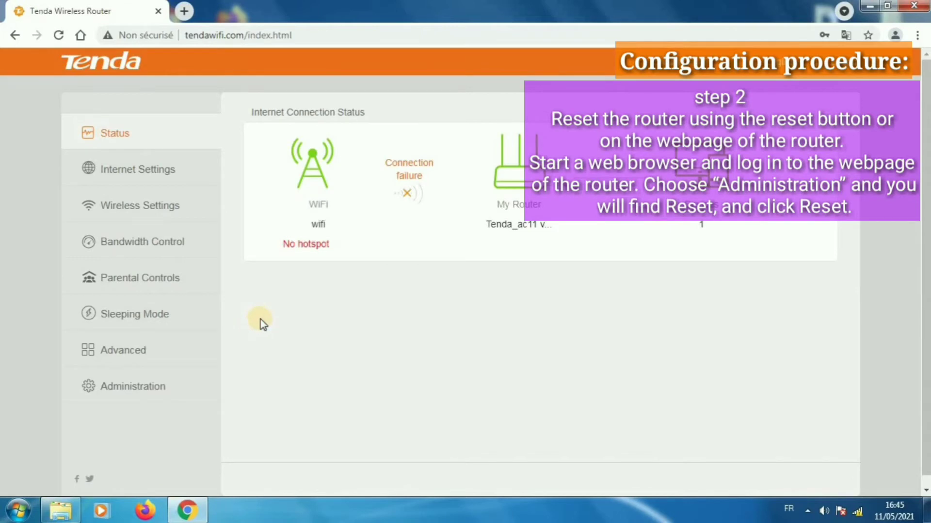
{"action": "scroll", "coordinate": [219, 298], "scroll_direction": "down", "scroll_amount": 1}
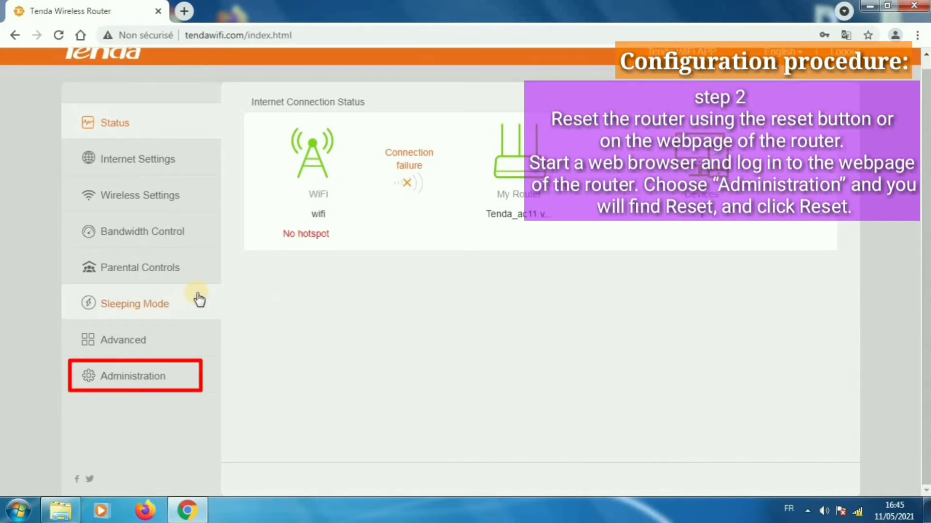
Reset the router to factory settings under Administration > Device Management, confirming with OK.
{"action": "left_click", "coordinate": [154, 377]}
{"action": "scroll", "coordinate": [720, 274], "scroll_direction": "down", "scroll_amount": 7}
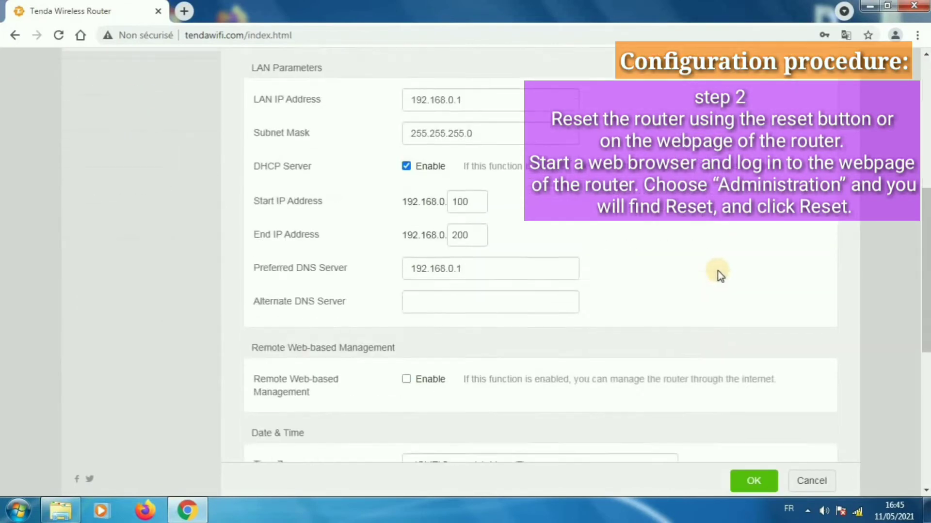
{"action": "scroll", "coordinate": [719, 274], "scroll_direction": "down", "scroll_amount": 7}
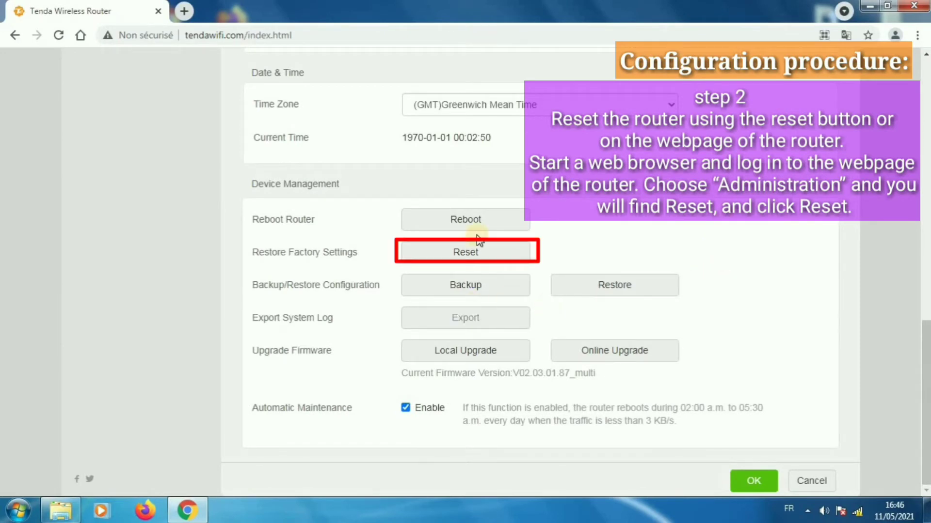
{"action": "left_click", "coordinate": [479, 256]}
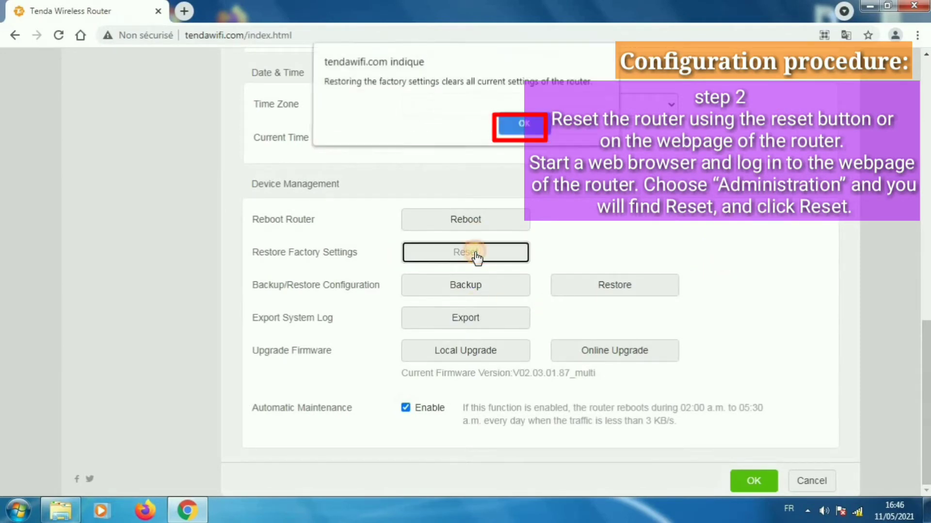
{"action": "left_click", "coordinate": [528, 125]}
{"action": "scroll", "coordinate": [693, 224], "scroll_direction": "up", "scroll_amount": 3}
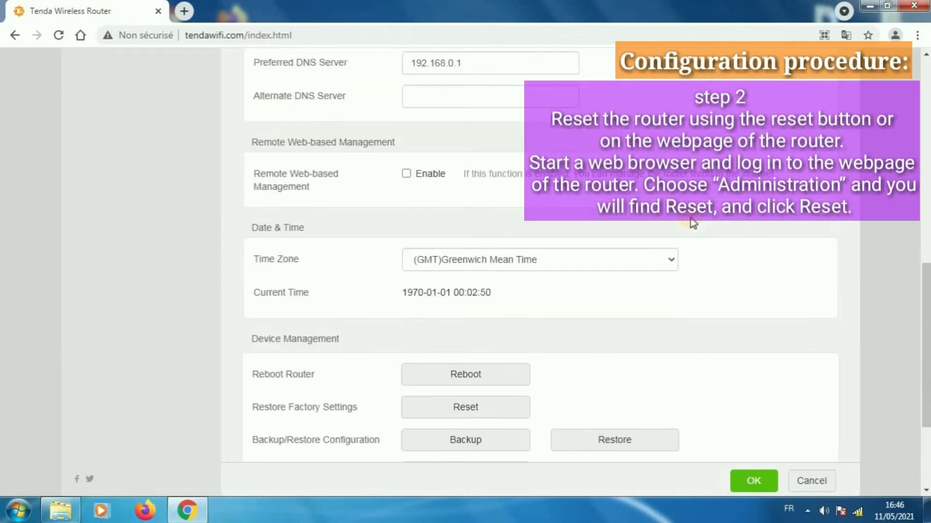
{"action": "scroll", "coordinate": [720, 283], "scroll_direction": "down", "scroll_amount": 3}
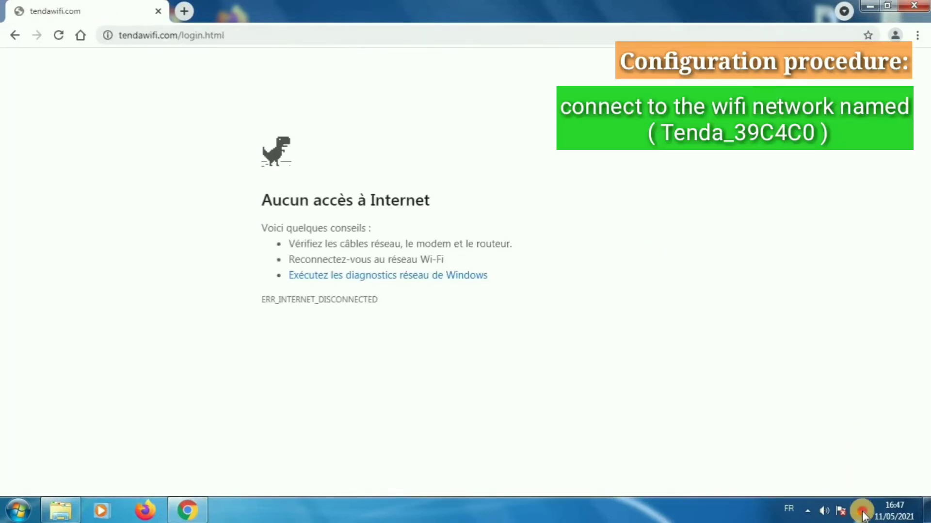
Join the Tenda_39C4C0 Wi-Fi network and reload tendawifi.com to bring up the setup wizard.
{"action": "left_click", "coordinate": [860, 511]}
{"action": "left_click", "coordinate": [854, 306]}
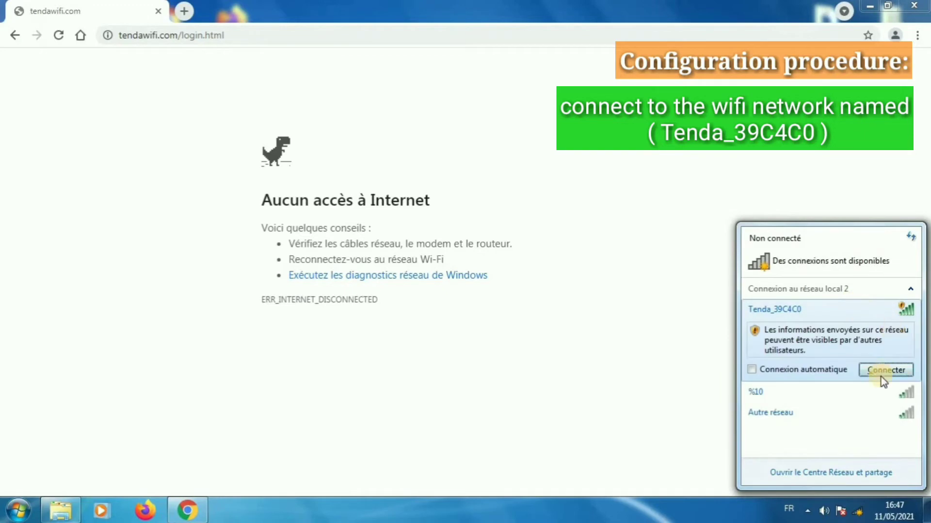
{"action": "left_click", "coordinate": [880, 369]}
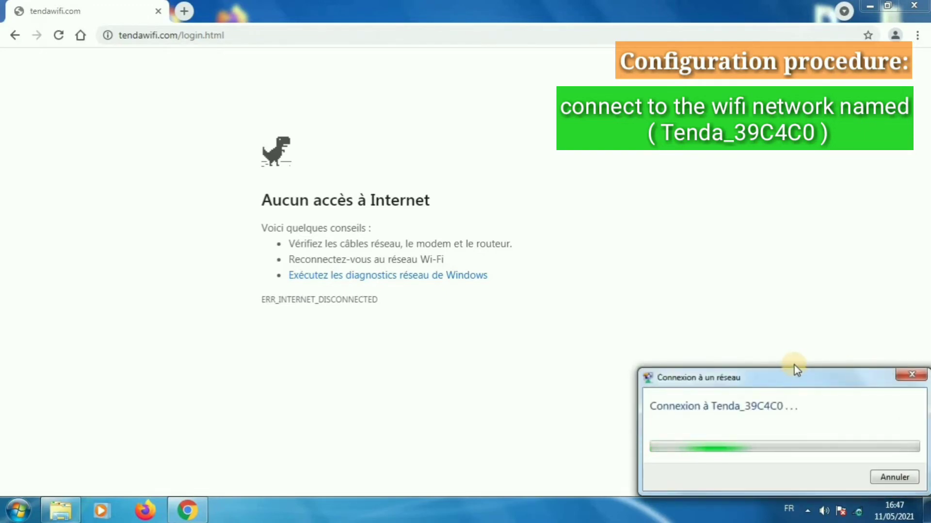
{"action": "left_click", "coordinate": [424, 39]}
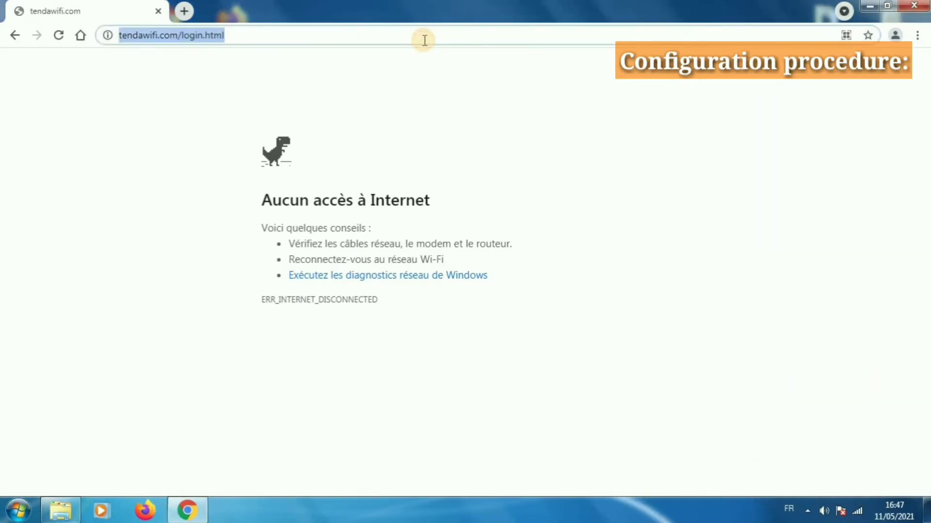
{"action": "key", "text": "Return"}
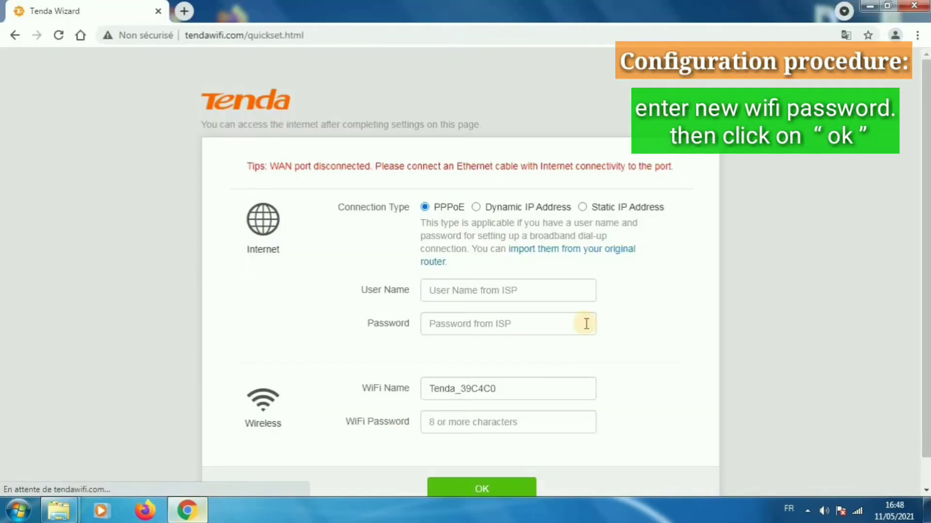
Choose Dynamic IP Address, enter a new WiFi password for Tenda_39C4C0, and save with OK.
{"action": "left_click", "coordinate": [478, 177]}
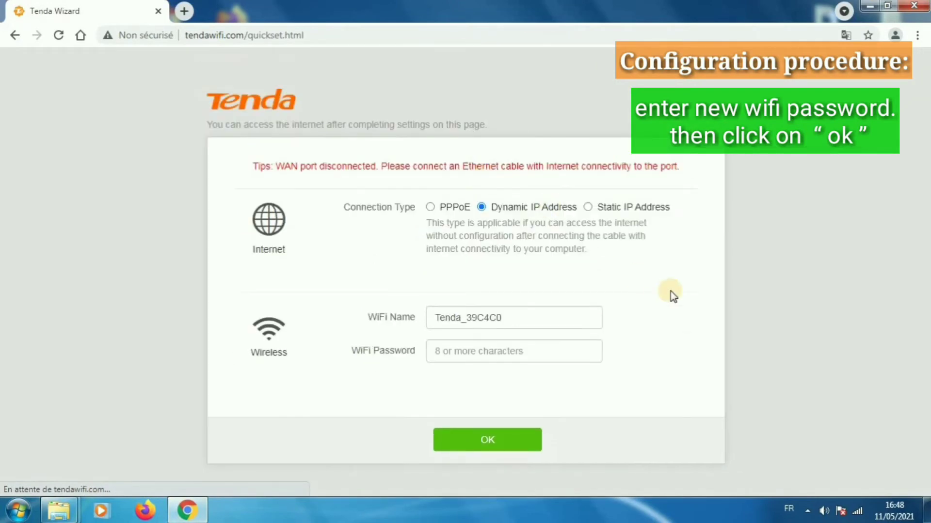
{"action": "left_click_drag", "start_coordinate": [507, 316], "coordinate": [466, 317]}
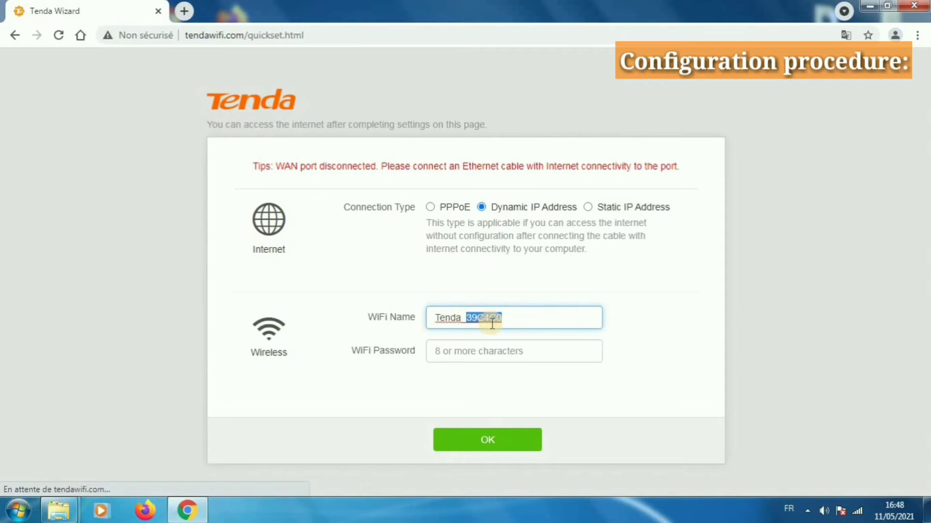
{"action": "left_click", "coordinate": [482, 354]}
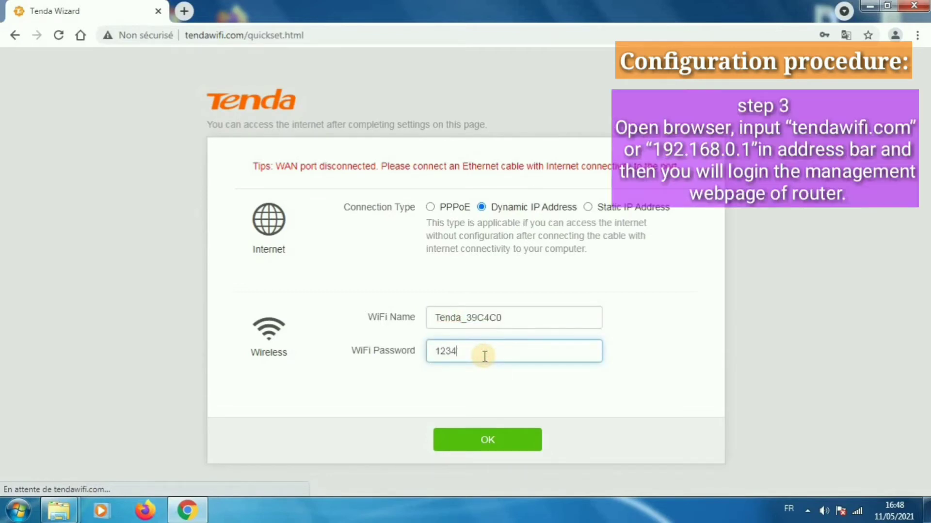
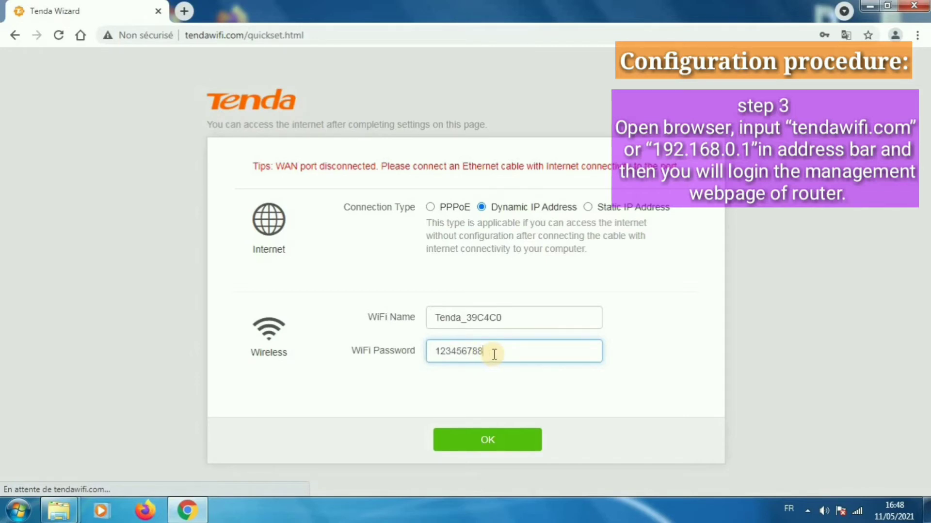
{"action": "left_click", "coordinate": [482, 438]}
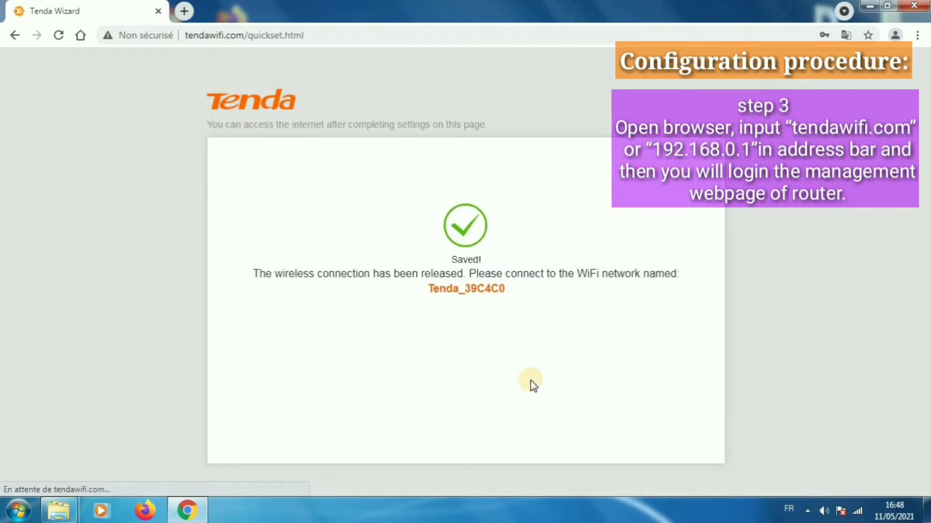
Disconnect from Tenda_39C4C0 and attempt to reconnect via the wireless network list.
{"action": "left_click", "coordinate": [857, 513]}
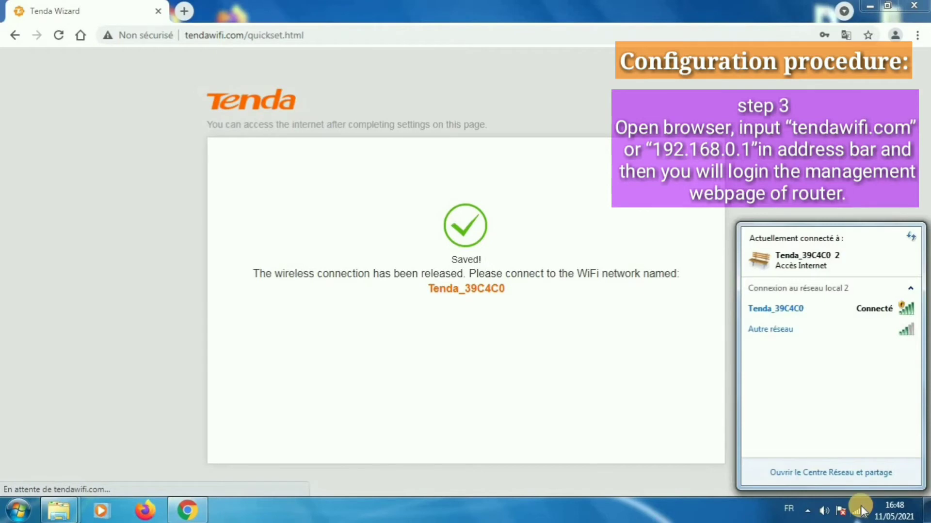
{"action": "left_click", "coordinate": [860, 513]}
{"action": "left_click", "coordinate": [860, 513]}
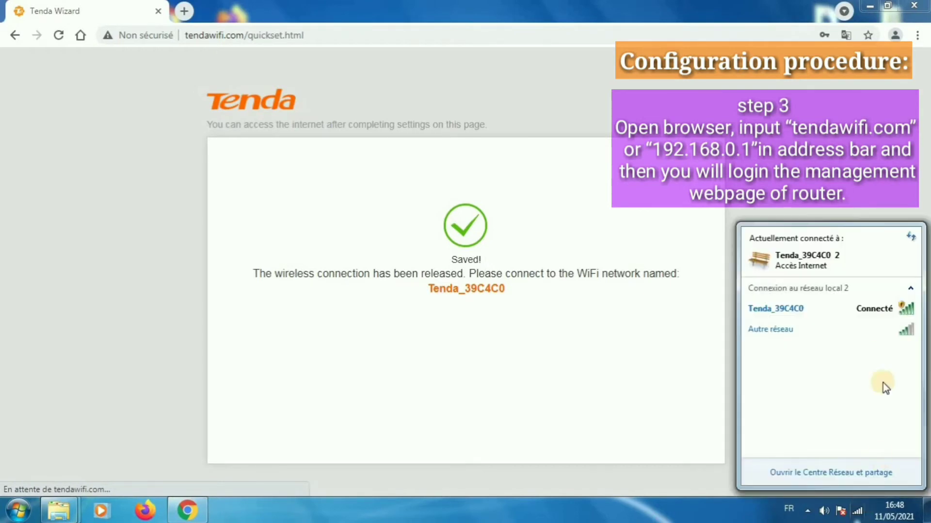
{"action": "right_click", "coordinate": [871, 306]}
{"action": "left_click", "coordinate": [886, 318]}
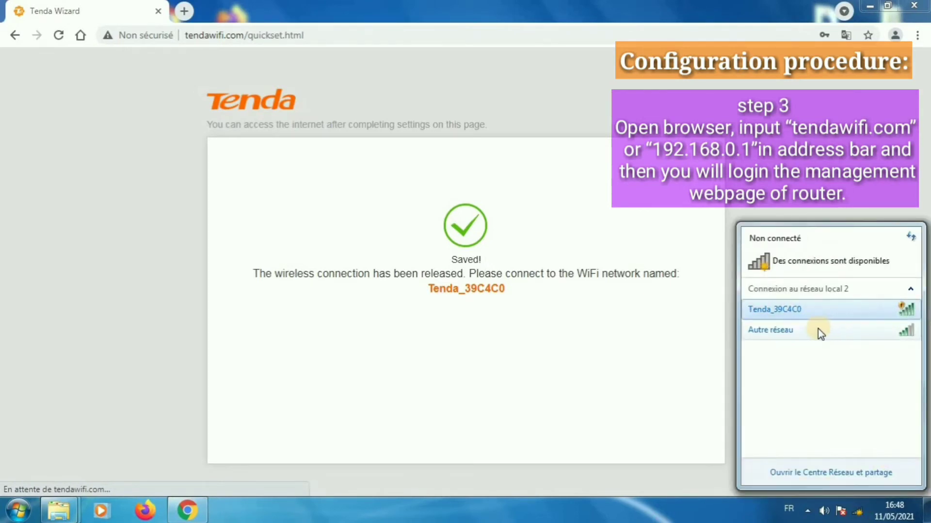
{"action": "left_click", "coordinate": [862, 310]}
{"action": "left_click", "coordinate": [883, 369]}
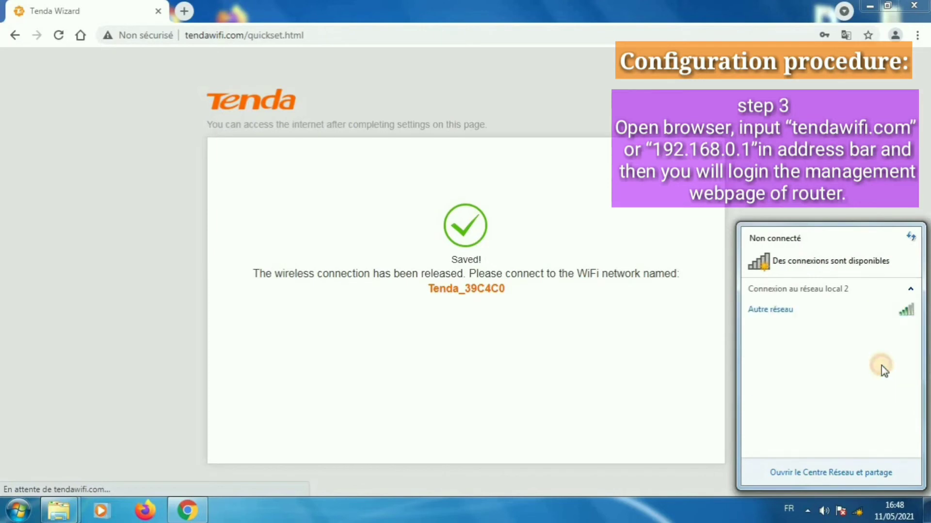
{"action": "left_click", "coordinate": [853, 511]}
{"action": "left_click", "coordinate": [855, 513]}
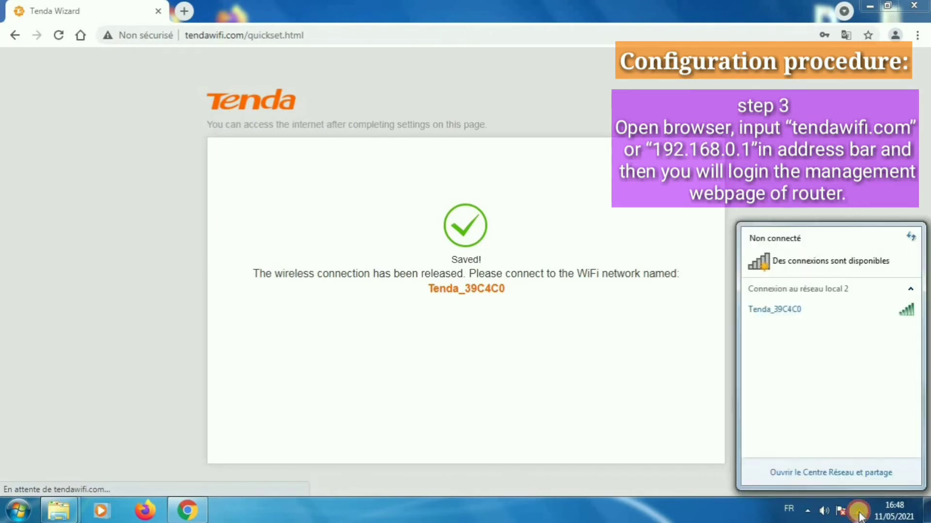
{"action": "left_click", "coordinate": [858, 512]}
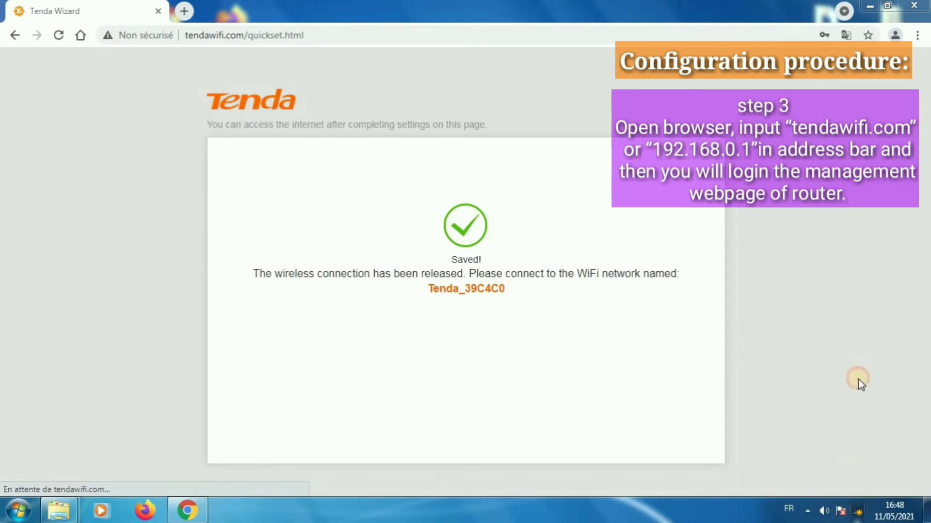
{"action": "left_click", "coordinate": [853, 512]}
Check the stored security key in the Tenda_39C4C0 wireless properties, then close them with OK.
{"action": "right_click", "coordinate": [868, 309]}
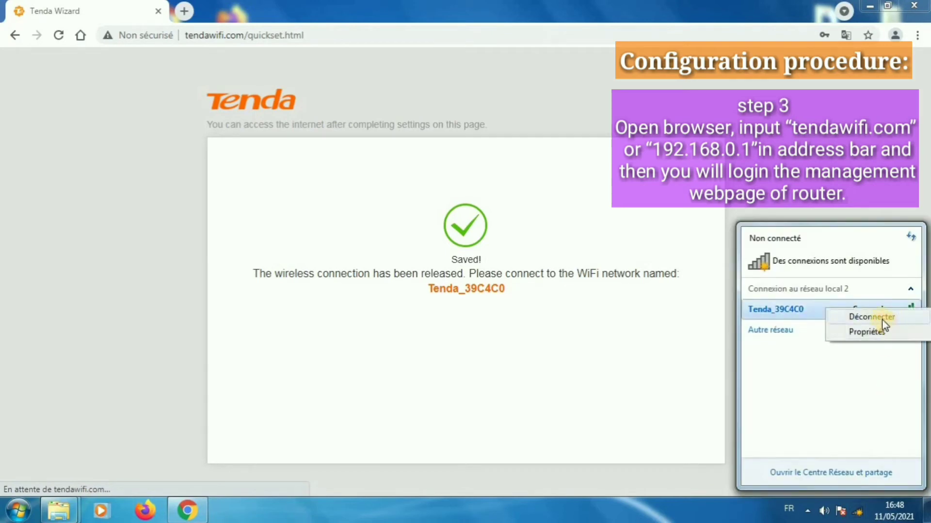
{"action": "left_click", "coordinate": [877, 330]}
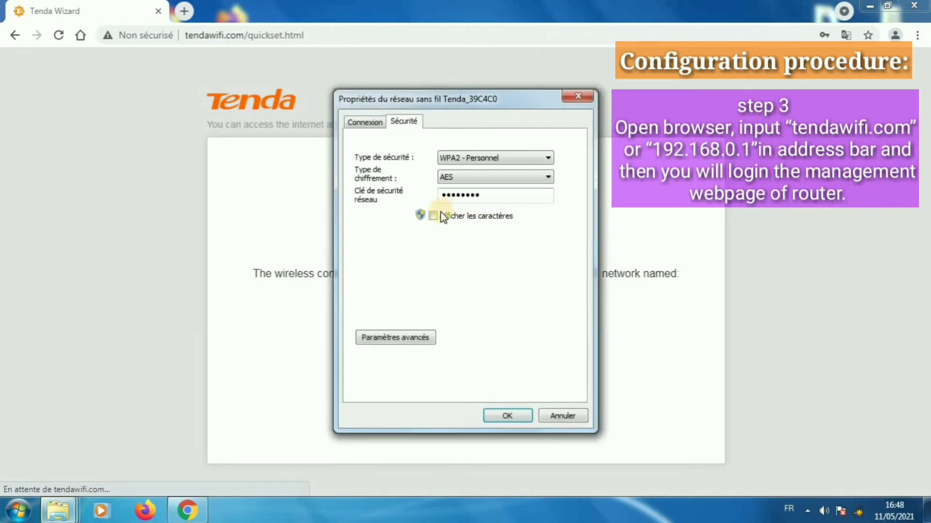
{"action": "left_click", "coordinate": [435, 217]}
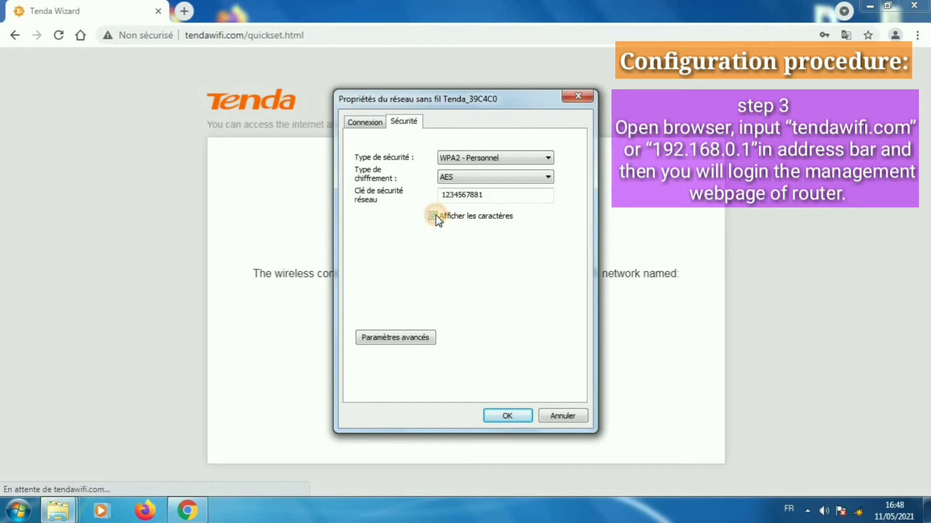
{"action": "left_click", "coordinate": [499, 196]}
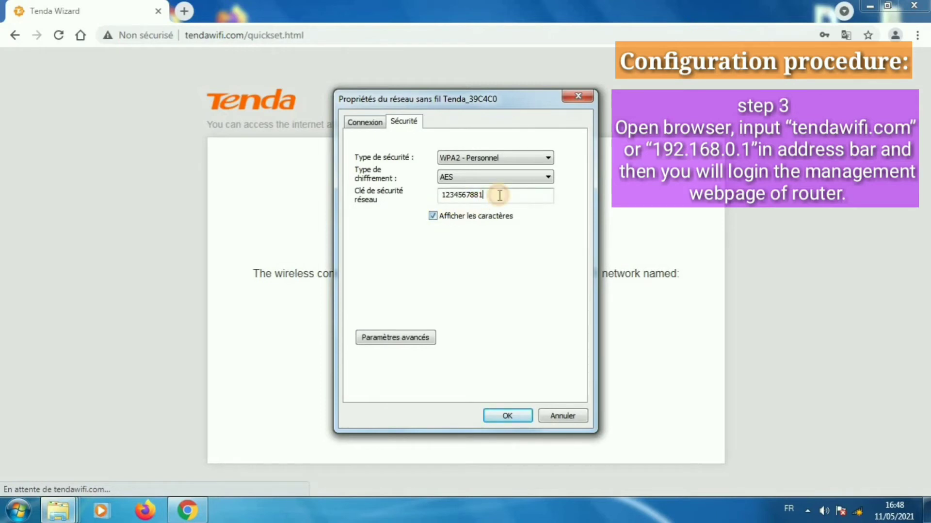
{"action": "left_click", "coordinate": [436, 216]}
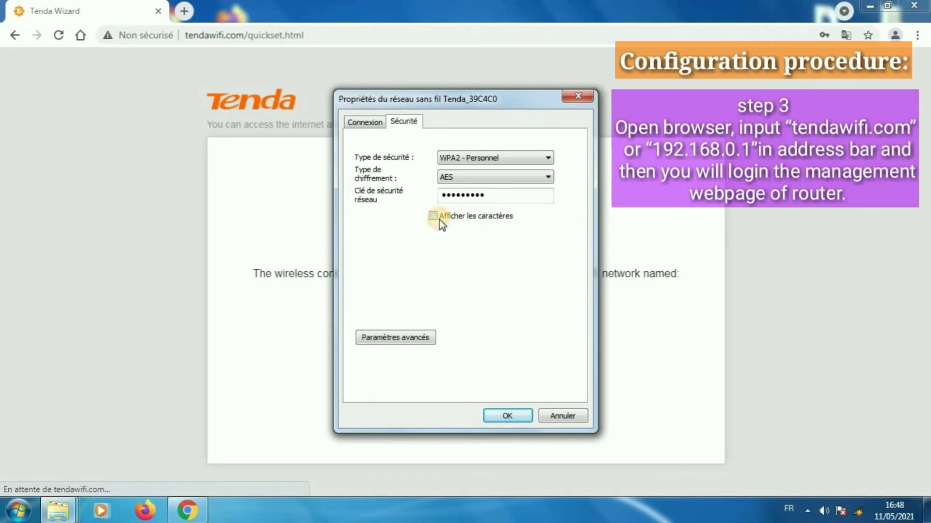
{"action": "left_click", "coordinate": [516, 415]}
Reconnect to Tenda_39C4C0 and reload the router's Status page at tendawifi.com.
{"action": "left_click", "coordinate": [857, 511]}
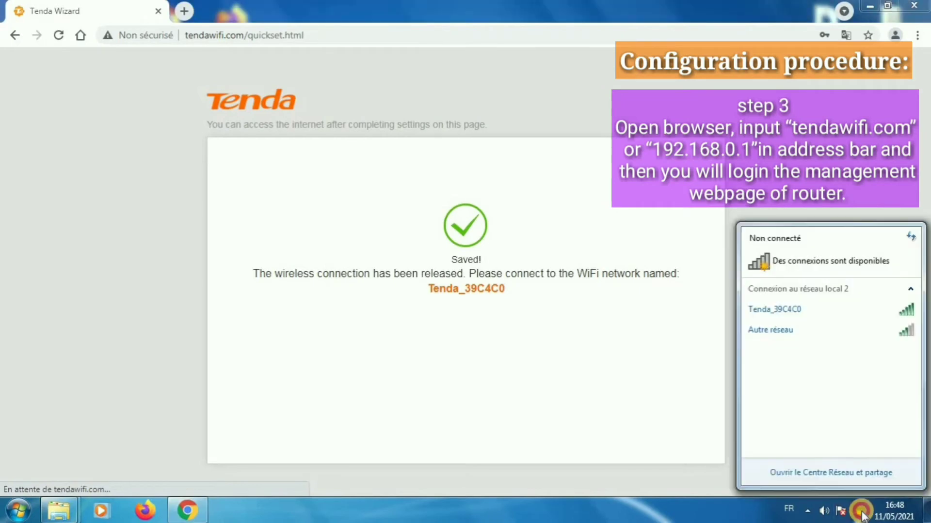
{"action": "right_click", "coordinate": [856, 309]}
{"action": "left_click", "coordinate": [876, 318]}
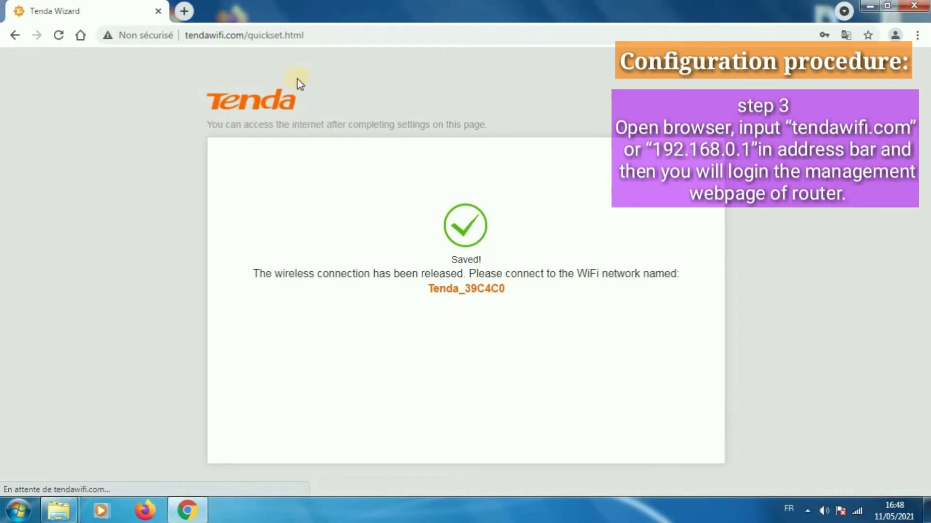
{"action": "left_click", "coordinate": [317, 37]}
{"action": "key", "text": "Return"}
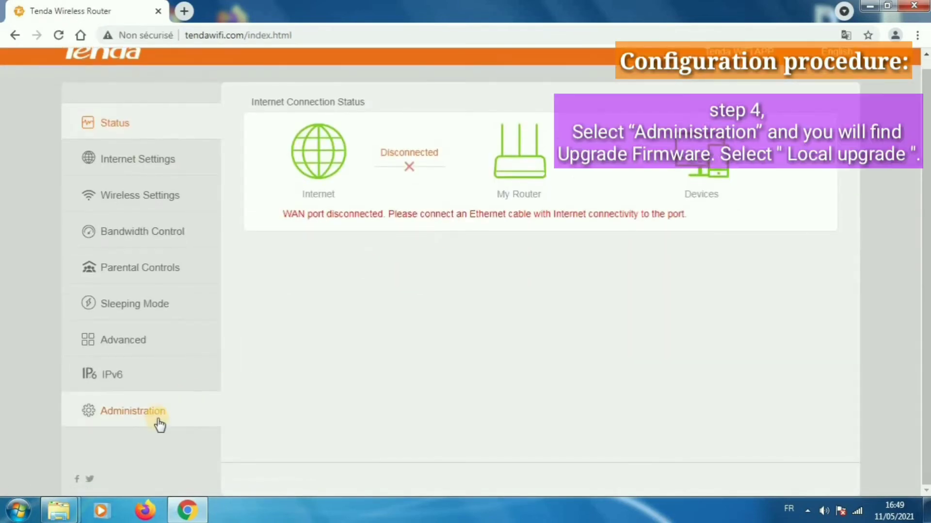
Look through the Administration, Advanced and IPv6 pages and run an online firmware check.
{"action": "left_click", "coordinate": [160, 420]}
{"action": "scroll", "coordinate": [561, 249], "scroll_direction": "down", "scroll_amount": 10}
{"action": "scroll", "coordinate": [565, 249], "scroll_direction": "up", "scroll_amount": 10}
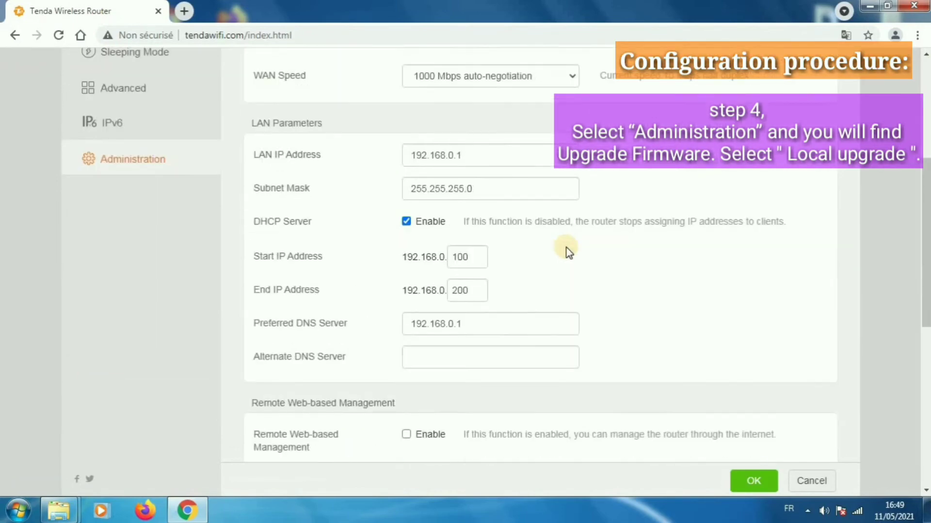
{"action": "left_click", "coordinate": [138, 351]}
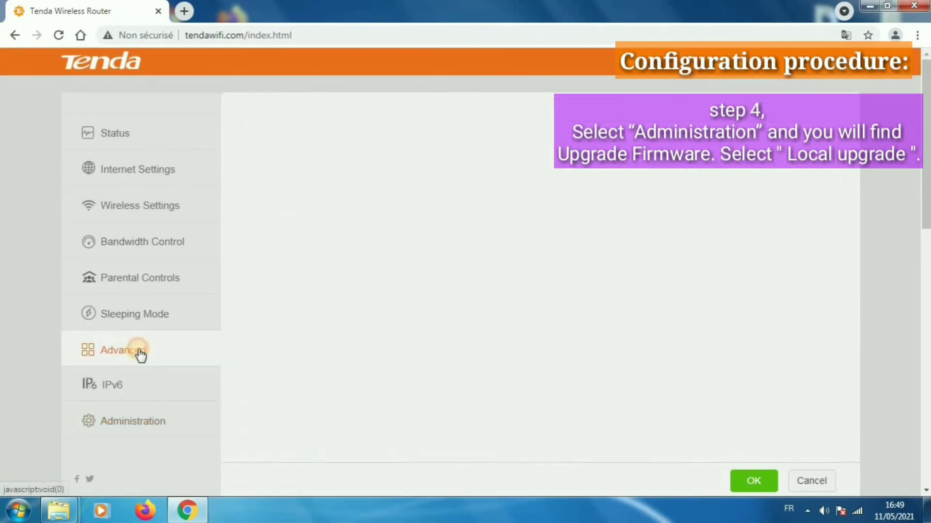
{"action": "scroll", "coordinate": [298, 291], "scroll_direction": "down", "scroll_amount": 4}
{"action": "scroll", "coordinate": [299, 290], "scroll_direction": "up", "scroll_amount": 5}
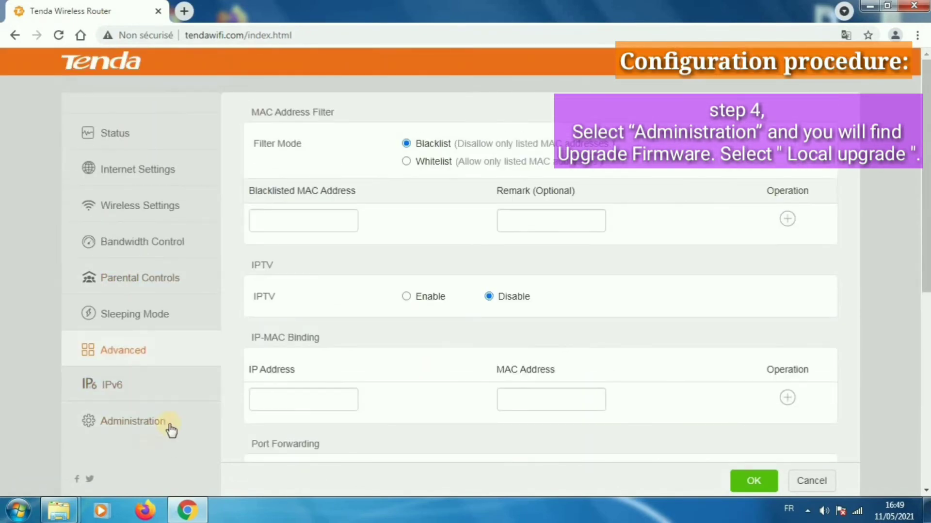
{"action": "left_click", "coordinate": [158, 393]}
{"action": "left_click", "coordinate": [170, 423]}
{"action": "scroll", "coordinate": [533, 291], "scroll_direction": "down", "scroll_amount": 10}
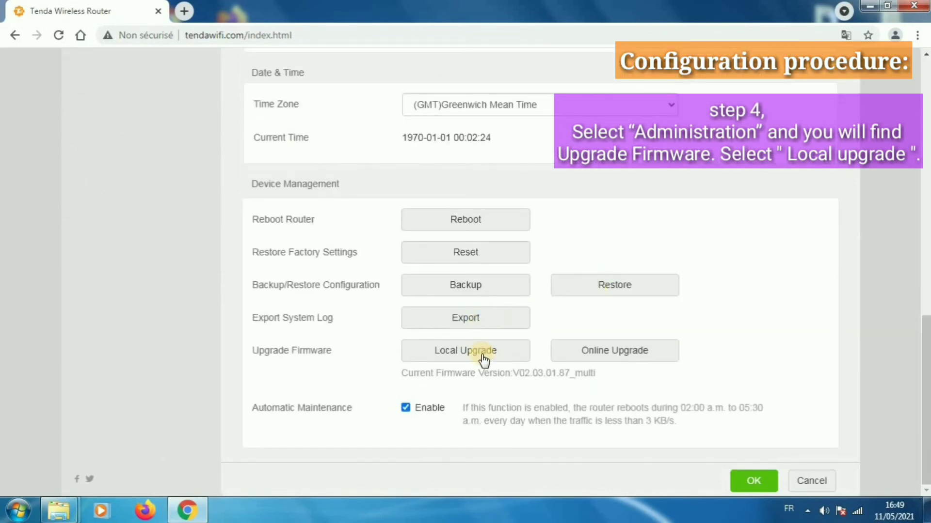
{"action": "left_click", "coordinate": [604, 350]}
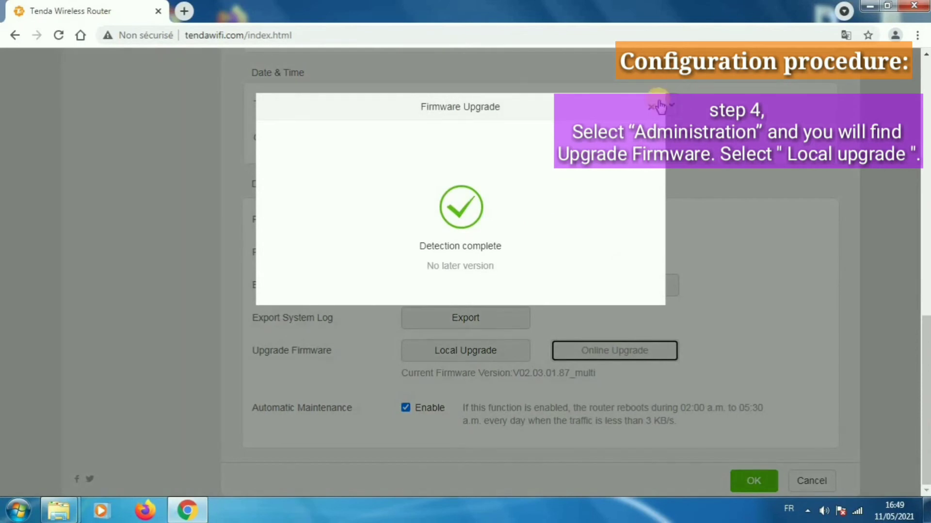
{"action": "left_click", "coordinate": [651, 106]}
Choose the V02.03.01.122 .bin file from the Desktop US_AC11V2.0re folder for Local Upgrade.
{"action": "left_click", "coordinate": [507, 353]}
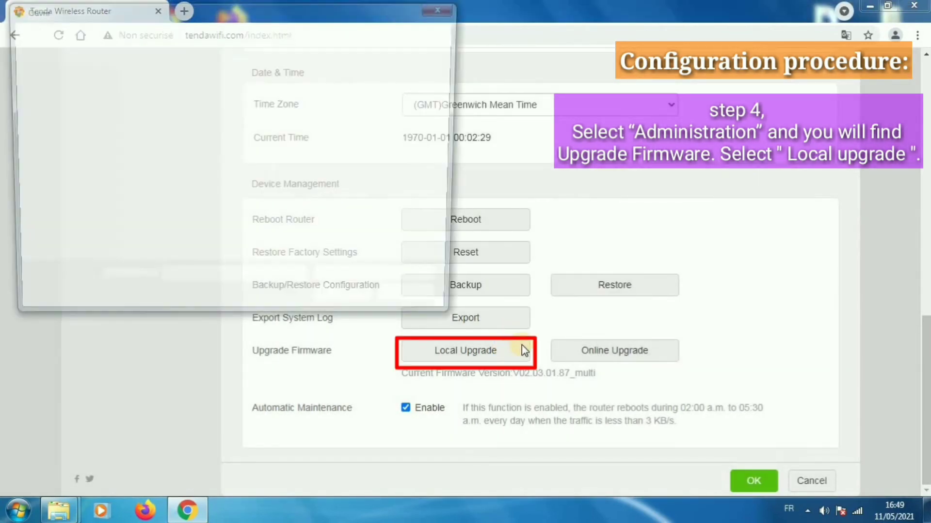
{"action": "left_click", "coordinate": [65, 76]}
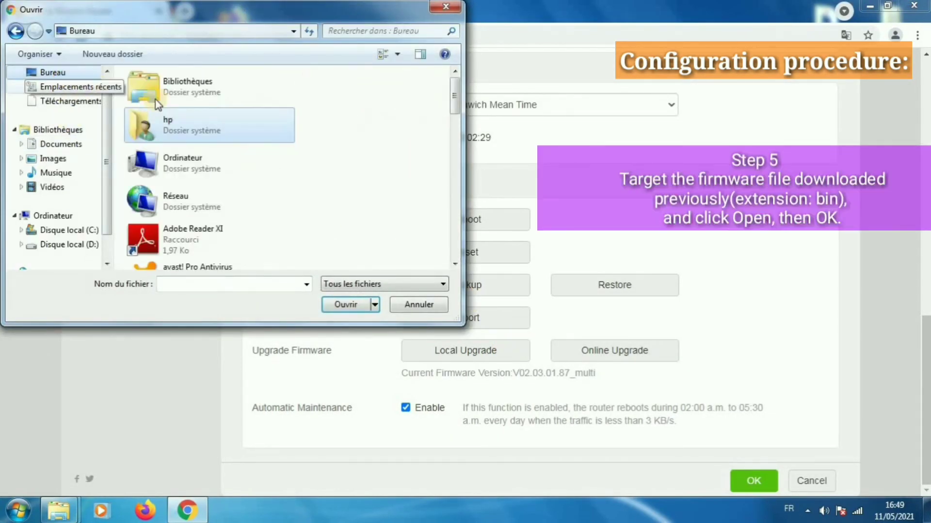
{"action": "left_click_drag", "start_coordinate": [449, 106], "coordinate": [452, 217]}
{"action": "double_click", "coordinate": [218, 115]}
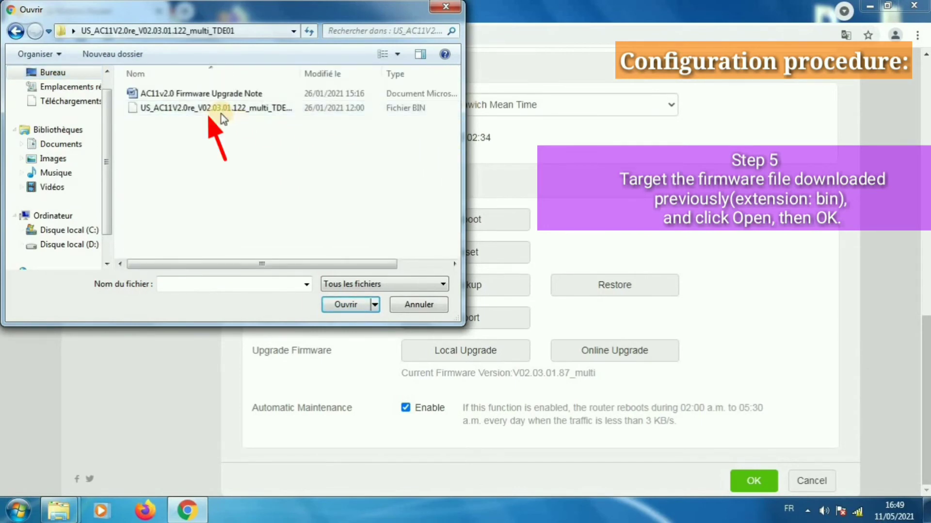
{"action": "left_click", "coordinate": [221, 113]}
{"action": "left_click", "coordinate": [347, 305]}
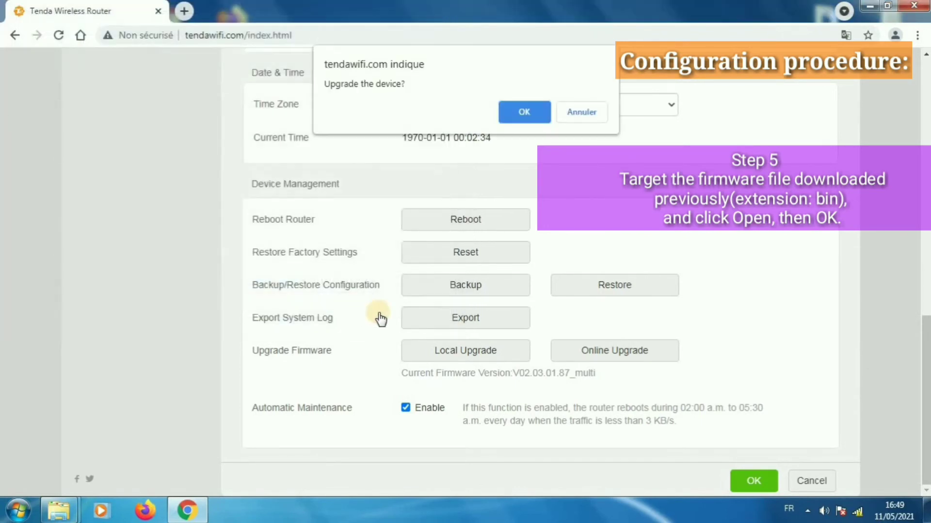
Confirm the firmware upgrade and, after the reboot, reload the tendawifi.com page.
{"action": "left_click", "coordinate": [524, 111]}
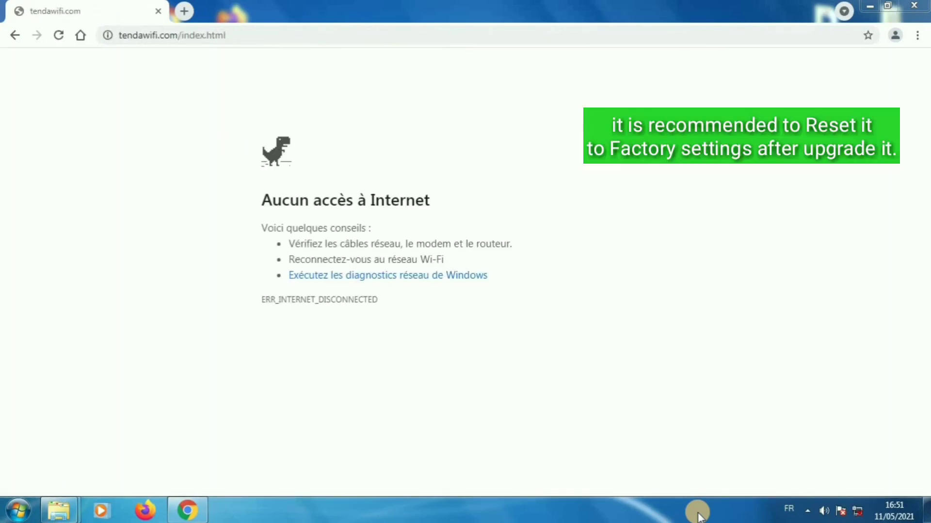
{"action": "left_click", "coordinate": [407, 35]}
{"action": "key", "text": "Return"}
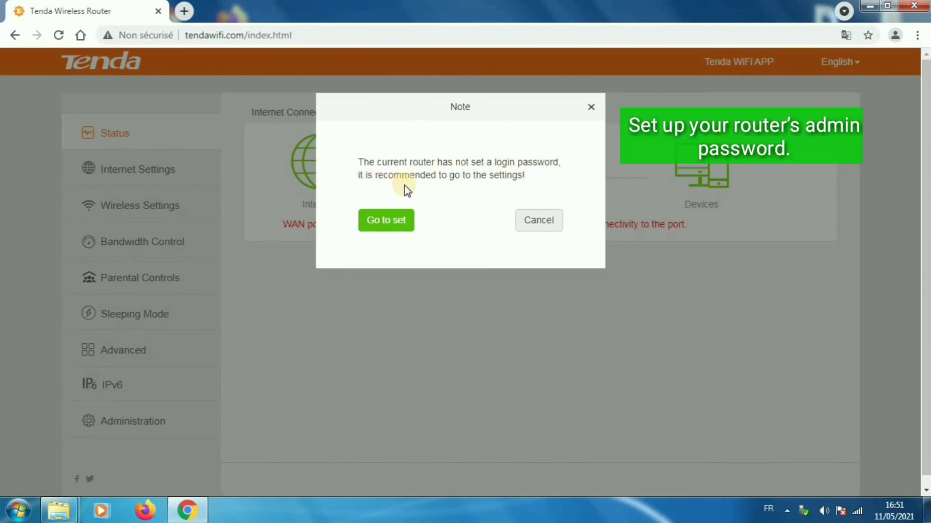
Set and confirm a new admin login password, save it, then start logging in again.
{"action": "left_click", "coordinate": [391, 224]}
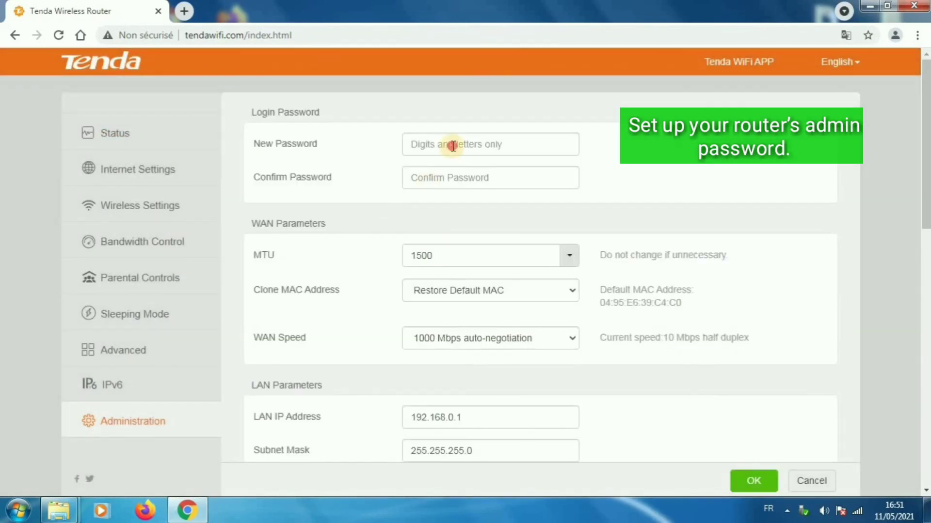
{"action": "left_click", "coordinate": [452, 146]}
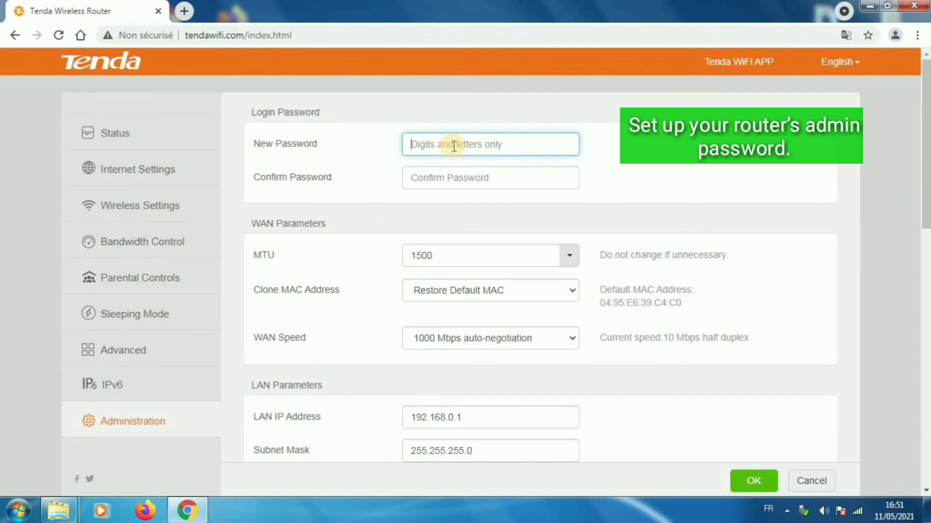
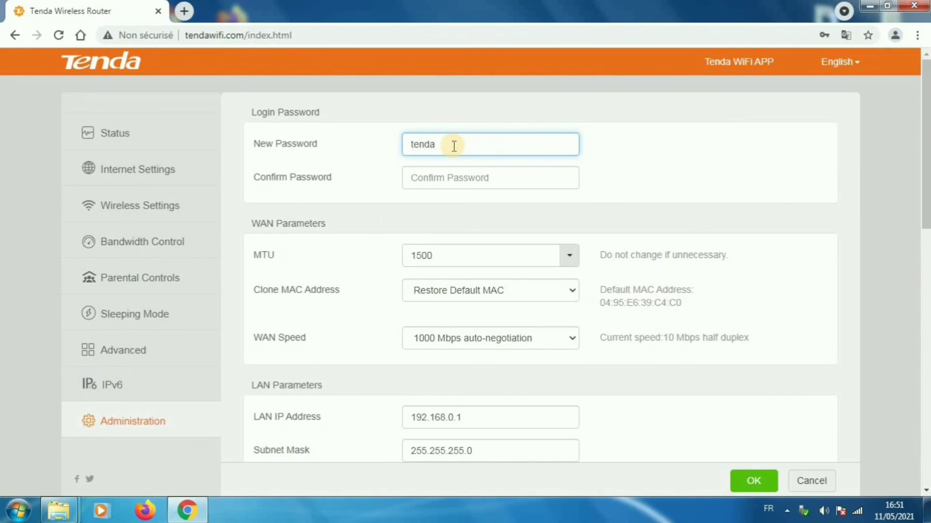
{"action": "left_click", "coordinate": [467, 183]}
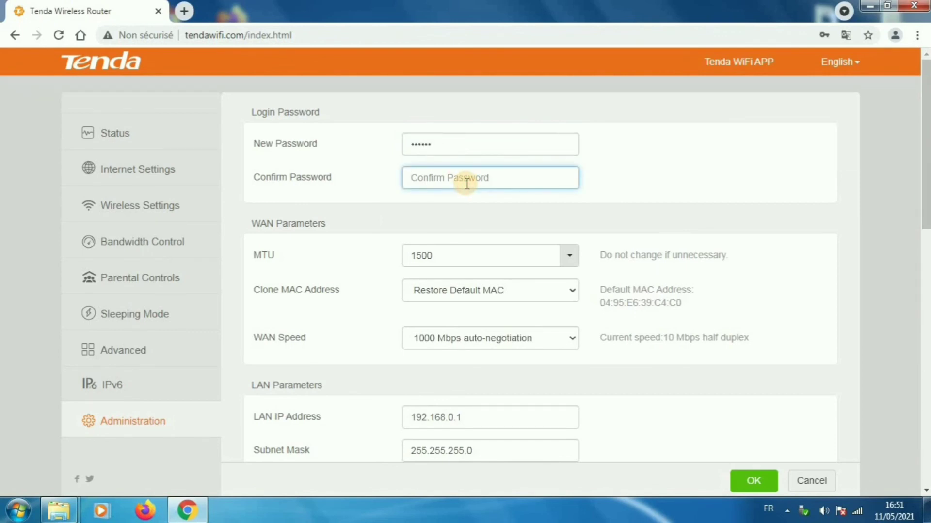
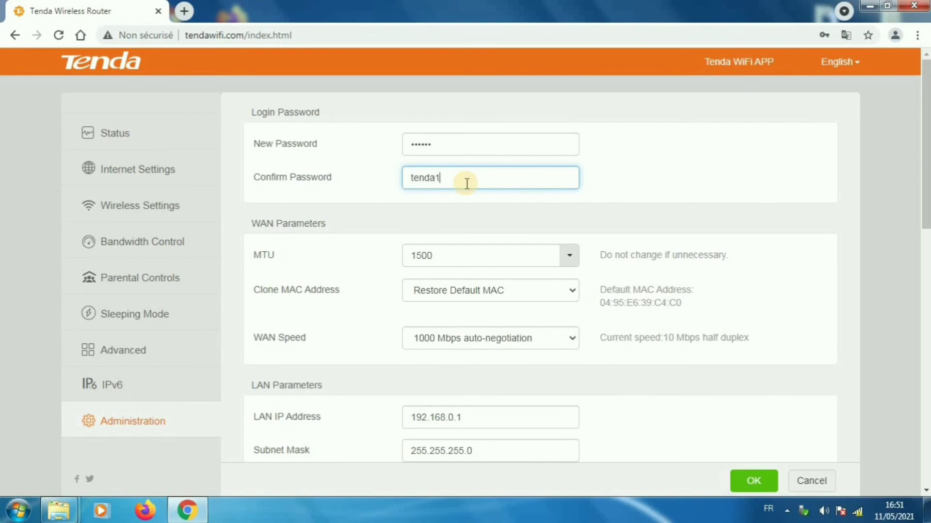
{"action": "scroll", "coordinate": [530, 262], "scroll_direction": "down", "scroll_amount": 10}
{"action": "left_click", "coordinate": [754, 481]}
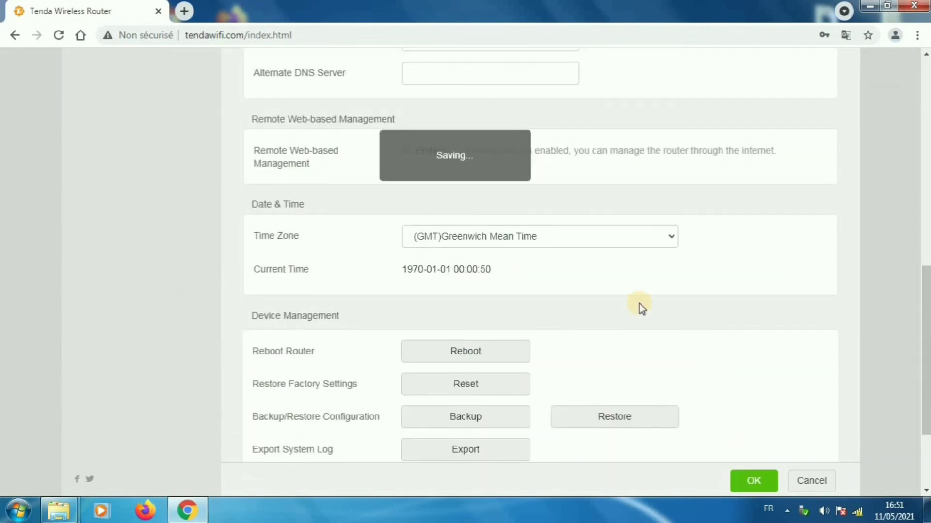
{"action": "scroll", "coordinate": [639, 304], "scroll_direction": "up", "scroll_amount": 4}
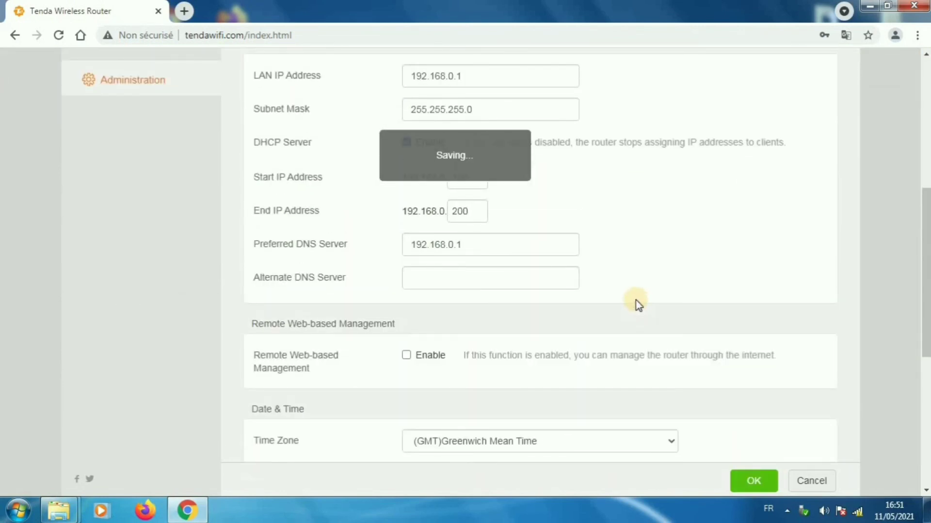
{"action": "scroll", "coordinate": [636, 300], "scroll_direction": "up", "scroll_amount": 7}
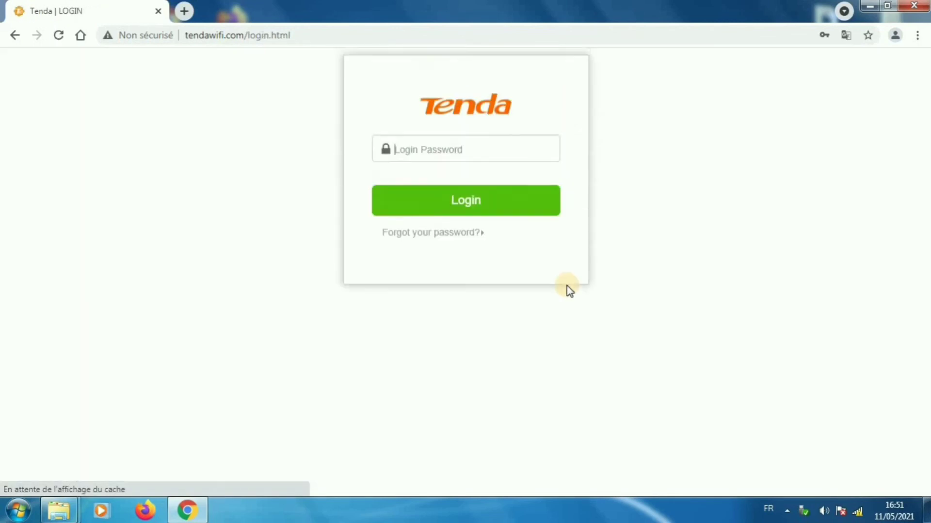
{"action": "left_click", "coordinate": [477, 207]}
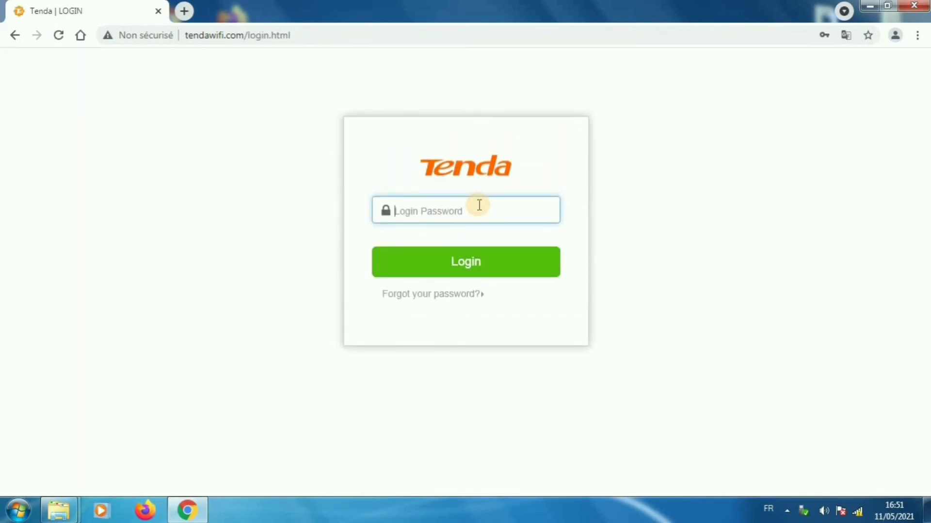
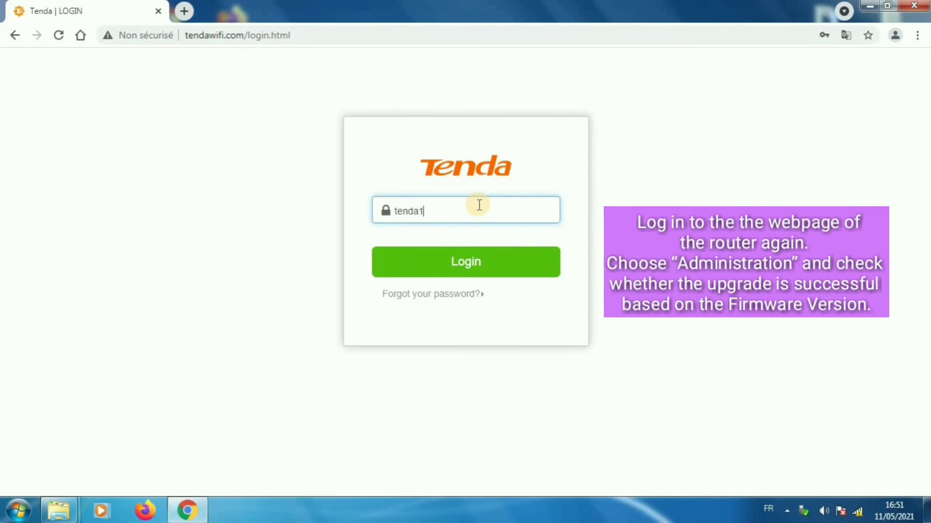
Log back in with the new admin password and view the Internet settings in WISP mode.
{"action": "left_click", "coordinate": [509, 257]}
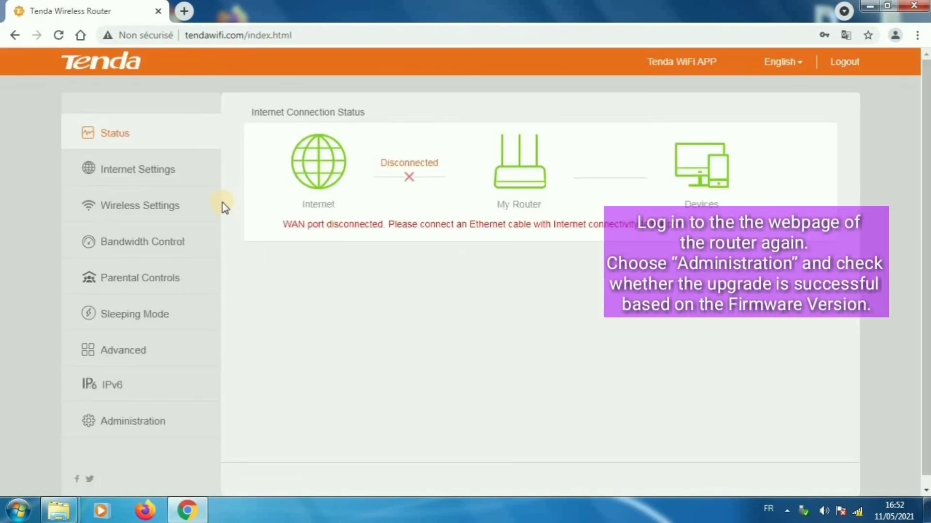
{"action": "left_click", "coordinate": [173, 169]}
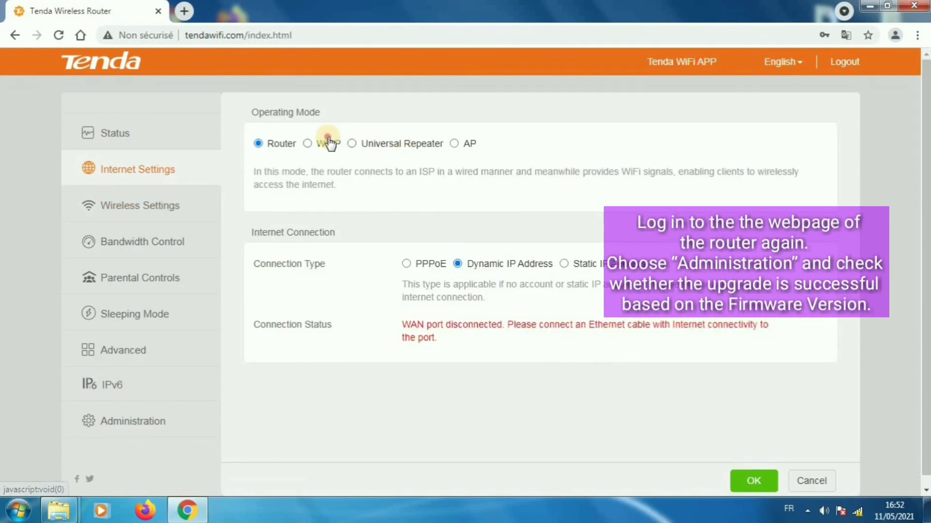
{"action": "left_click", "coordinate": [327, 143]}
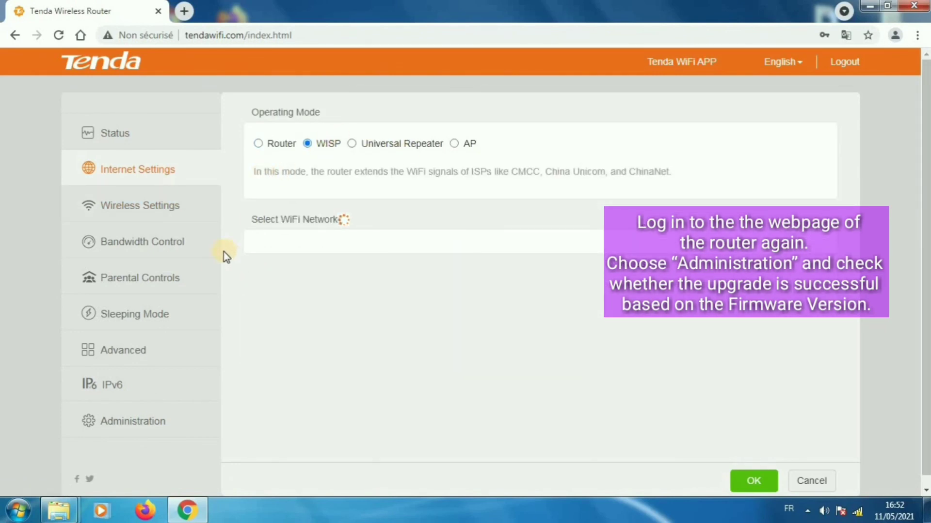
Browse the Wireless, Bandwidth Control and Sleeping Mode settings pages.
{"action": "left_click", "coordinate": [126, 206]}
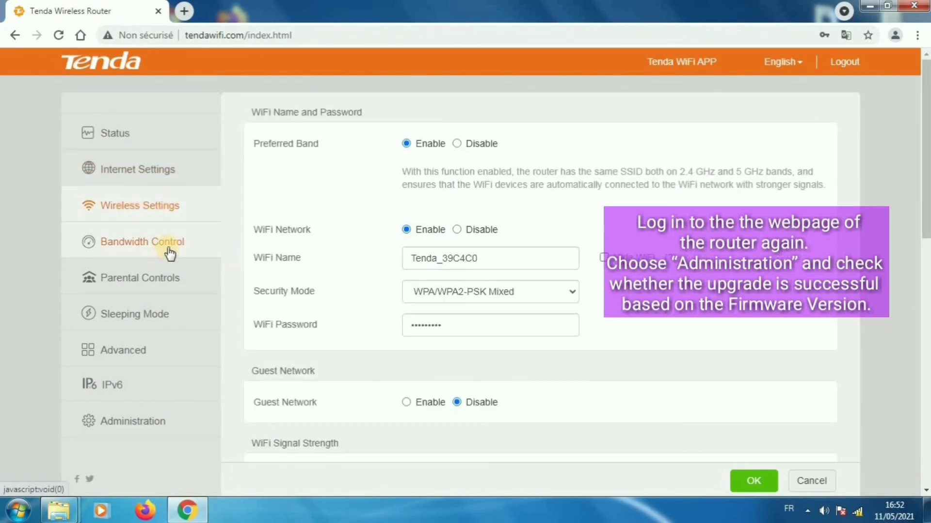
{"action": "left_click", "coordinate": [169, 252]}
{"action": "left_click", "coordinate": [172, 215]}
{"action": "scroll", "coordinate": [588, 285], "scroll_direction": "down", "scroll_amount": 3}
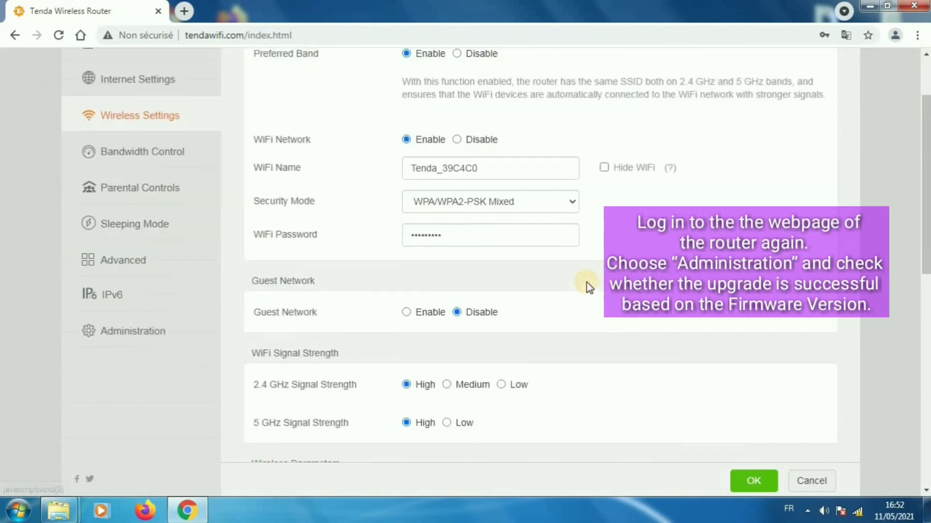
{"action": "scroll", "coordinate": [621, 297], "scroll_direction": "down", "scroll_amount": 3}
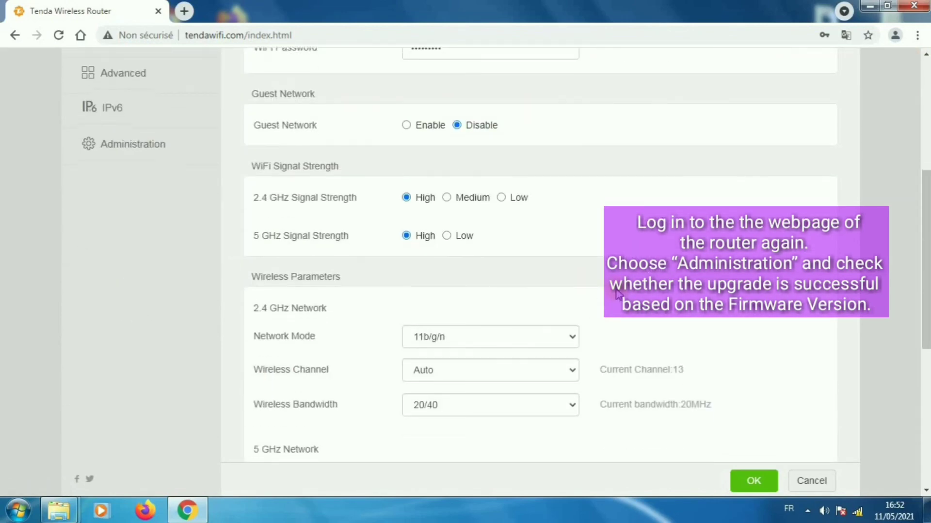
{"action": "left_click", "coordinate": [128, 314]}
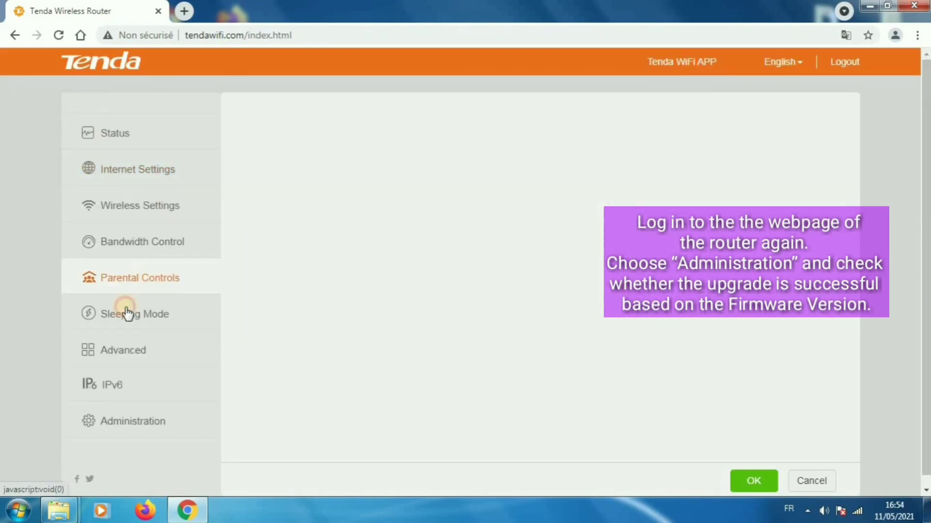
Go through Advanced and IPv6 settings to Administration, scrolling to Device Management.
{"action": "left_click", "coordinate": [150, 360]}
{"action": "left_click", "coordinate": [170, 386]}
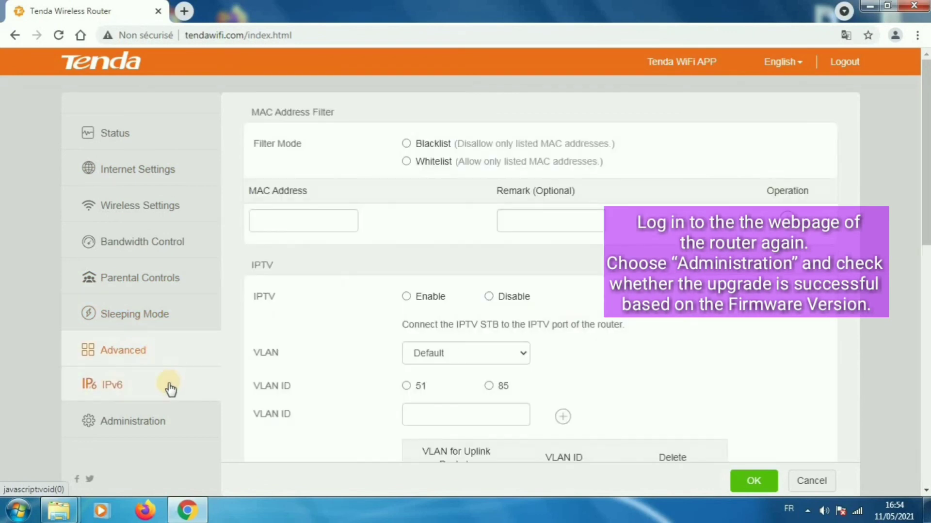
{"action": "left_click", "coordinate": [178, 433]}
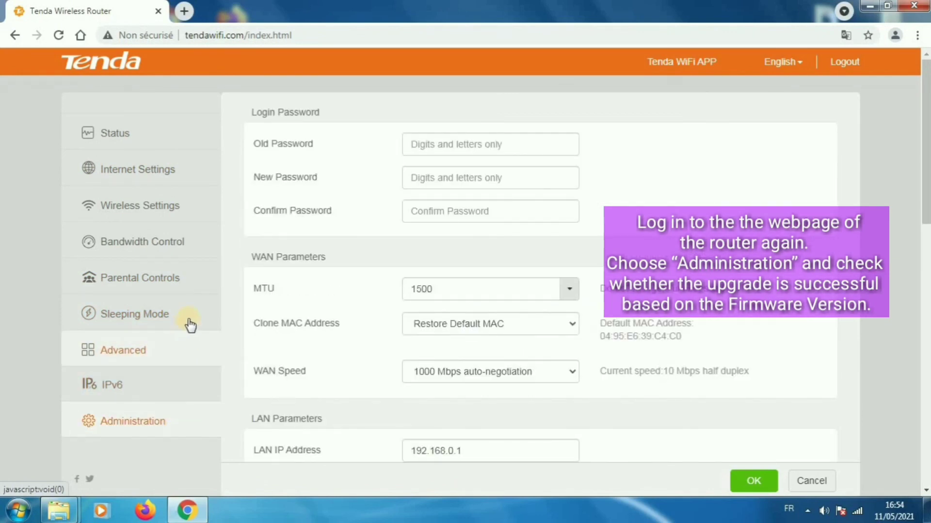
{"action": "scroll", "coordinate": [662, 348], "scroll_direction": "down", "scroll_amount": 6}
{"action": "scroll", "coordinate": [658, 345], "scroll_direction": "down", "scroll_amount": 4}
{"action": "scroll", "coordinate": [582, 318], "scroll_direction": "up", "scroll_amount": 4}
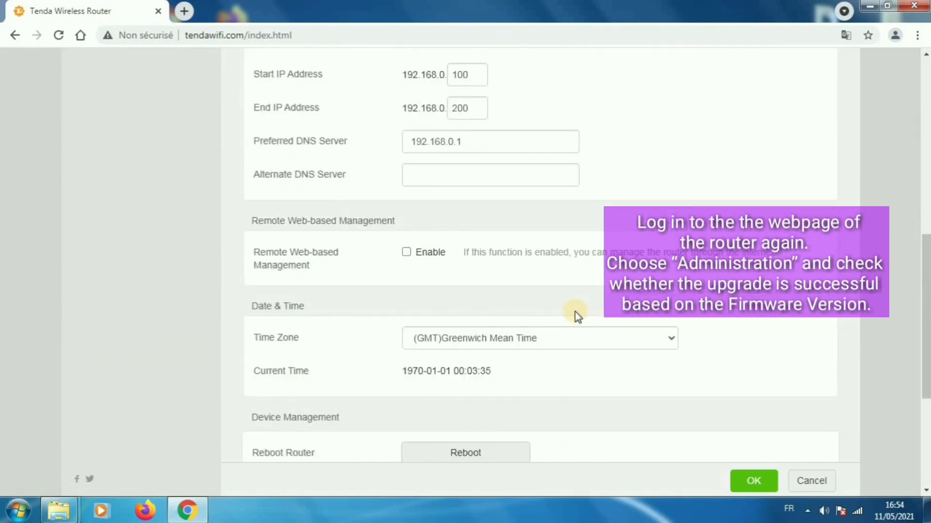
{"action": "scroll", "coordinate": [561, 309], "scroll_direction": "down", "scroll_amount": 5}
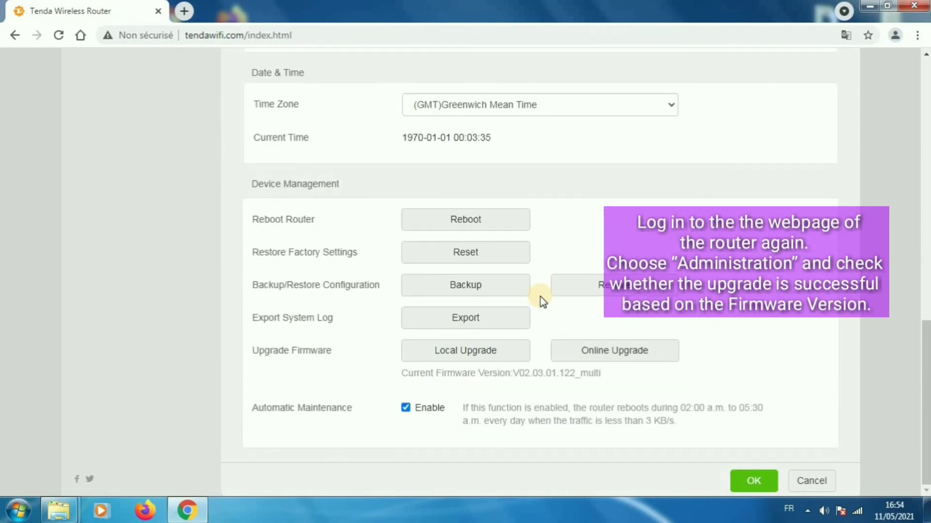
Highlight the Current Firmware Version V02.03.01.122_multi on the Administration page.
{"action": "left_click_drag", "start_coordinate": [512, 373], "coordinate": [603, 380]}
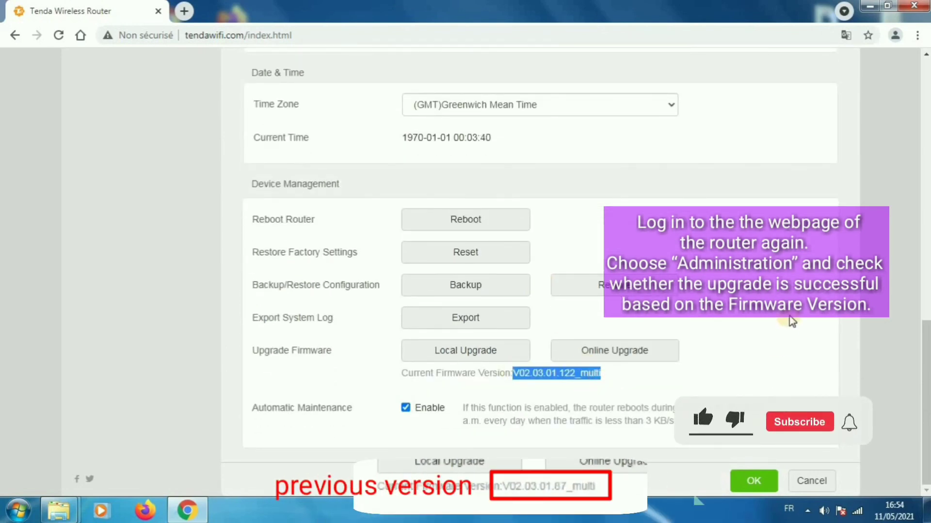
{"action": "scroll", "coordinate": [744, 315], "scroll_direction": "up", "scroll_amount": 6}
{"action": "scroll", "coordinate": [744, 315], "scroll_direction": "up", "scroll_amount": 4}
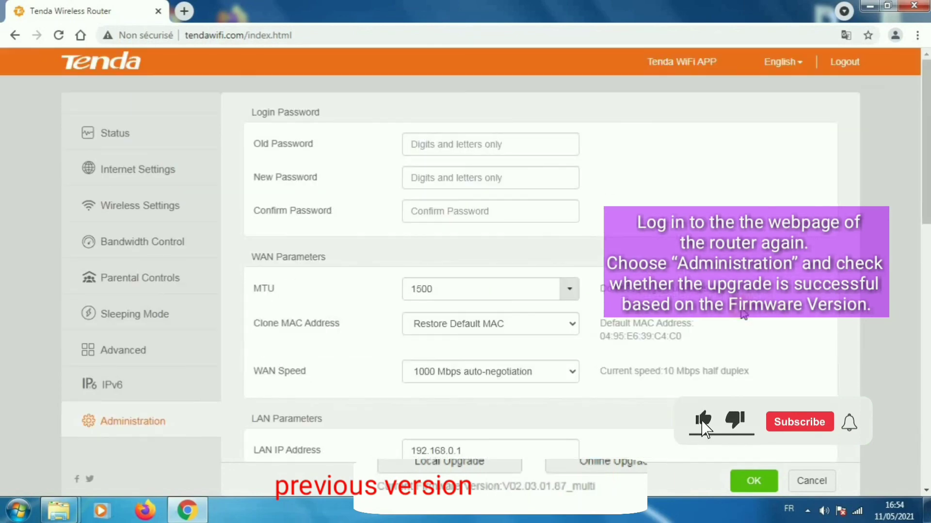
Change the interface language from English to Français after dismissing the Tenda WiFi APP popup.
{"action": "left_click", "coordinate": [702, 62]}
{"action": "left_click", "coordinate": [565, 108]}
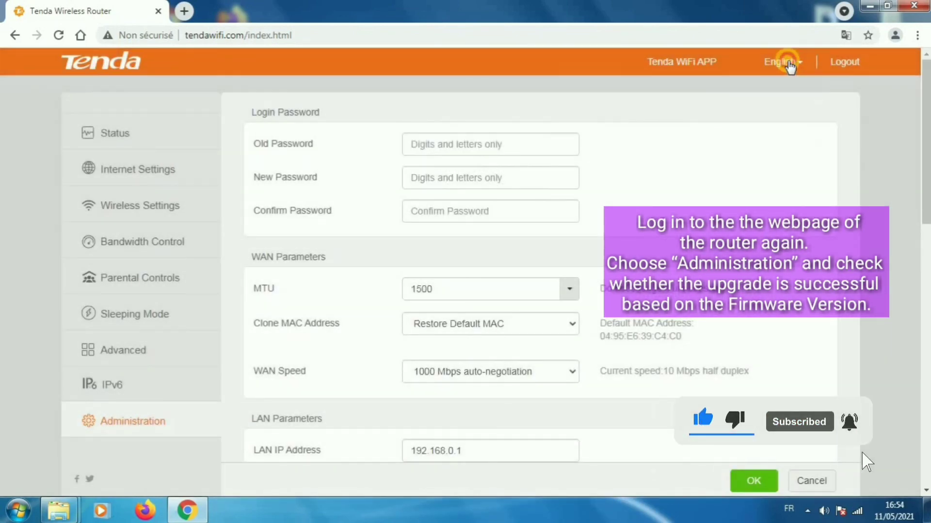
{"action": "left_click", "coordinate": [783, 62]}
{"action": "left_click", "coordinate": [819, 169]}
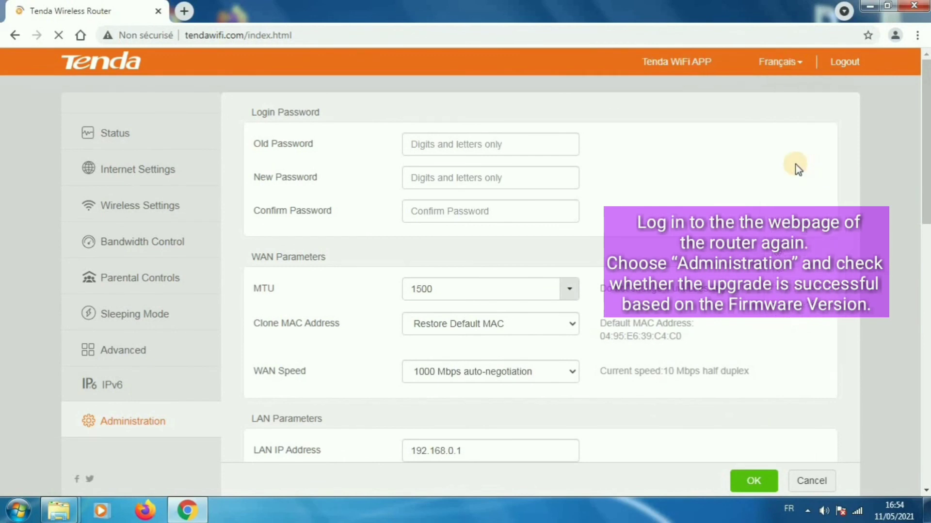